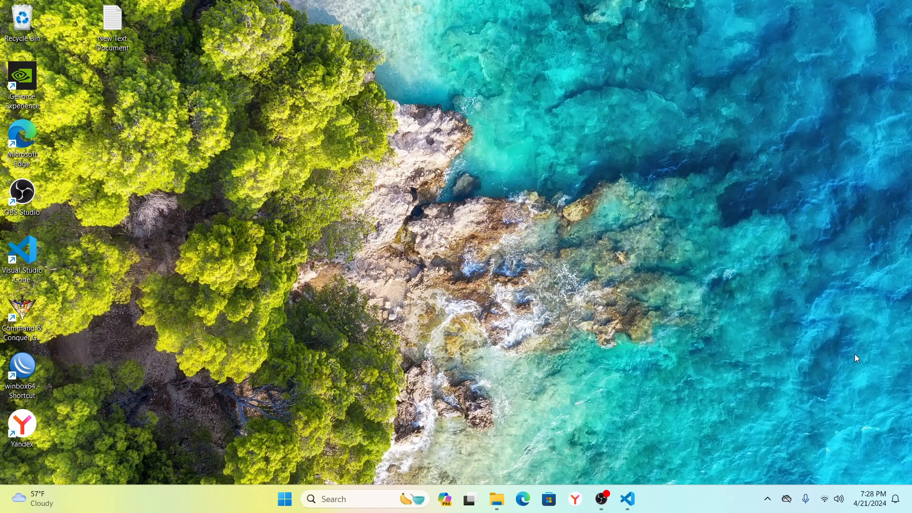
# In Edge, download WinBox 3.40 (64-bit) from the MikroTik software page's WinBox dropdown.
pyautogui.moveTo(822, 496)
pyautogui.click(523, 500)
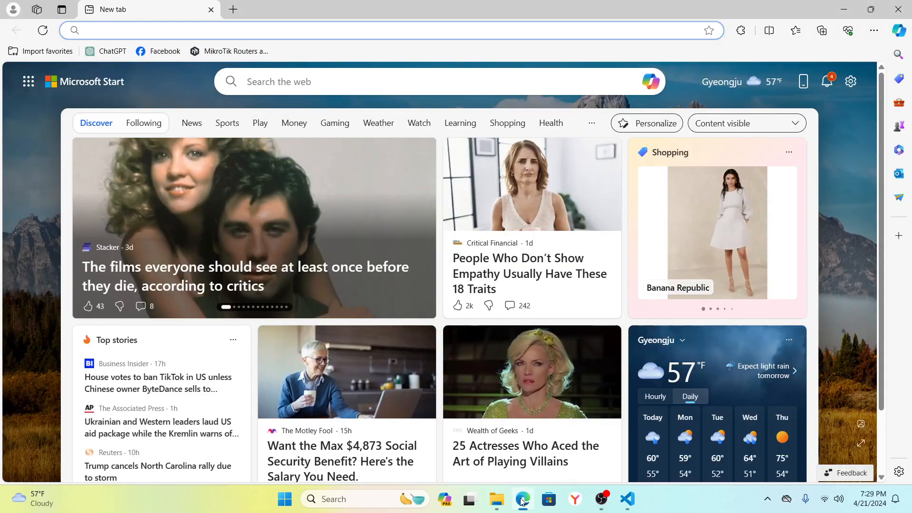
pyautogui.click(232, 51)
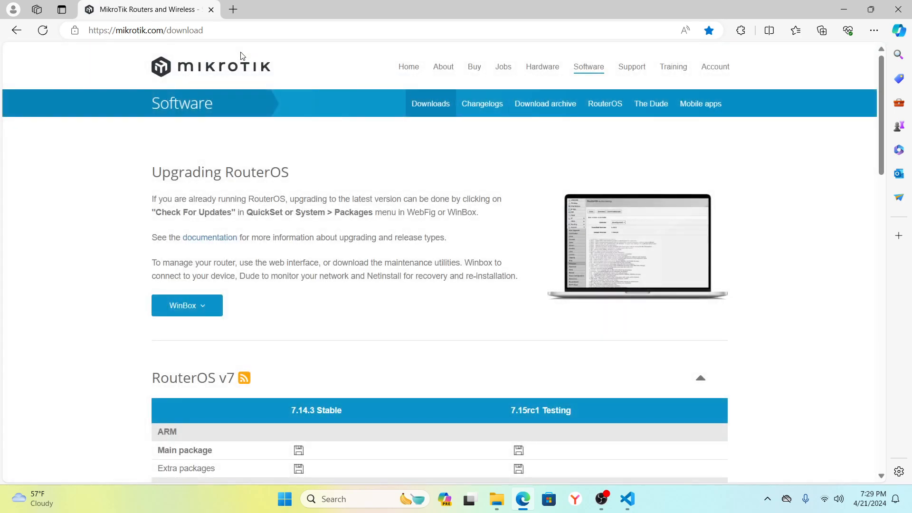
pyautogui.click(161, 307)
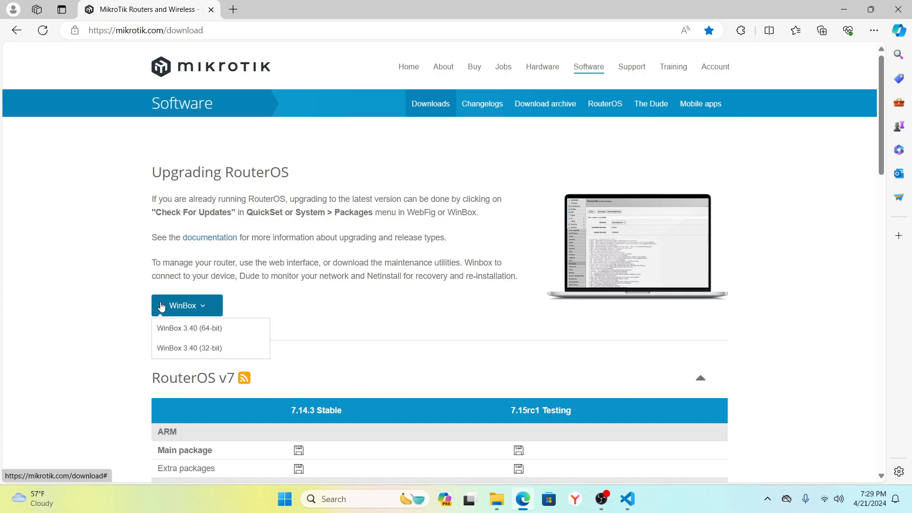
pyautogui.click(164, 332)
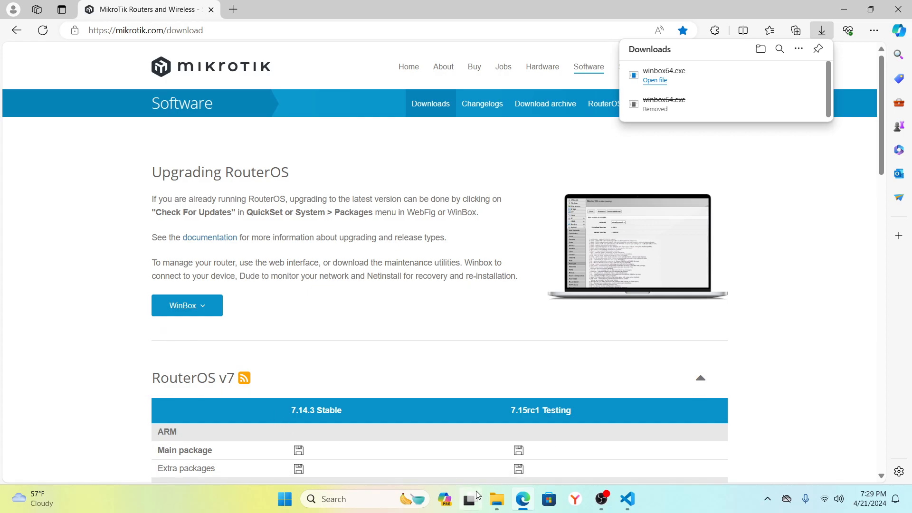
# Run winbox64 from the Downloads folder in File Explorer.
pyautogui.click(495, 501)
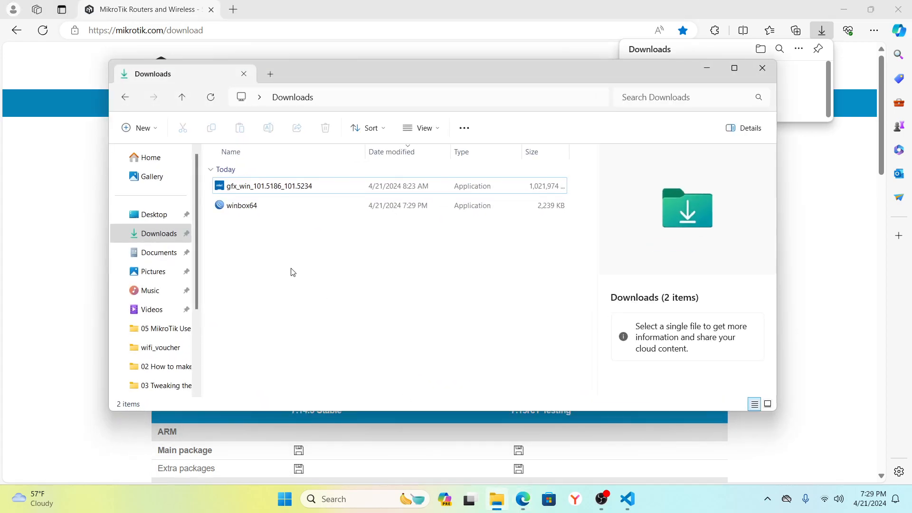
pyautogui.doubleClick(244, 207)
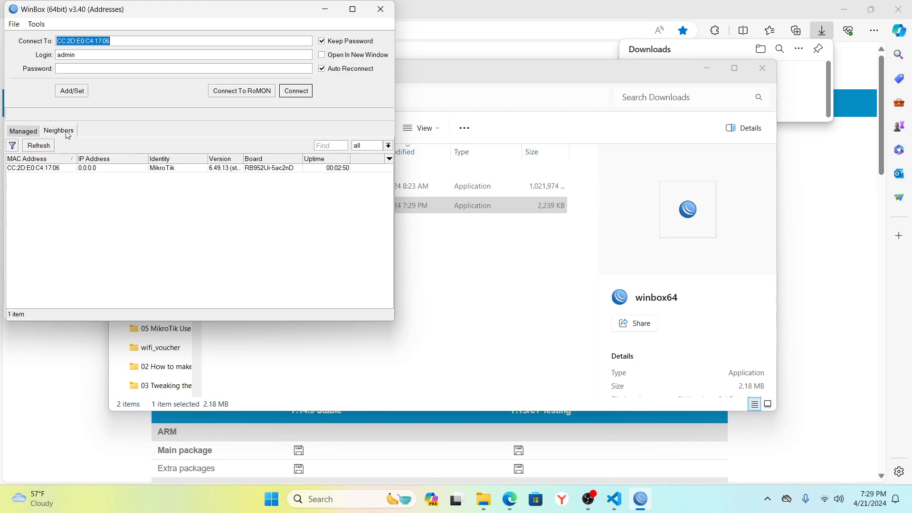
# Connect to the neighbouring router by its MAC address and skip the expired-password change.
pyautogui.click(70, 168)
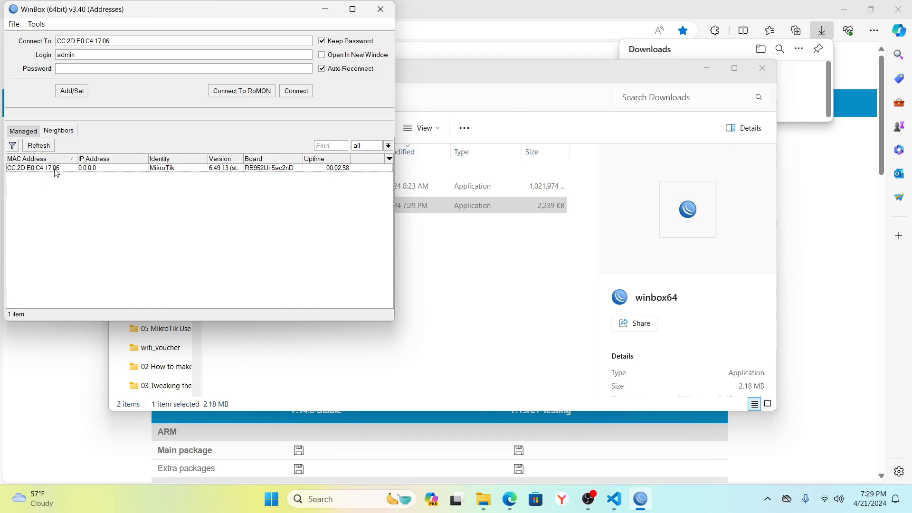
pyautogui.doubleClick(55, 169)
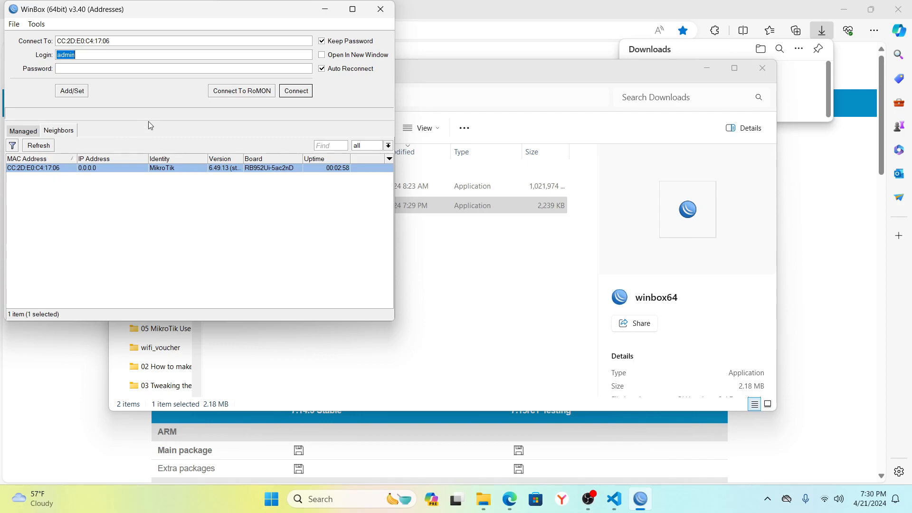
pyautogui.click(297, 92)
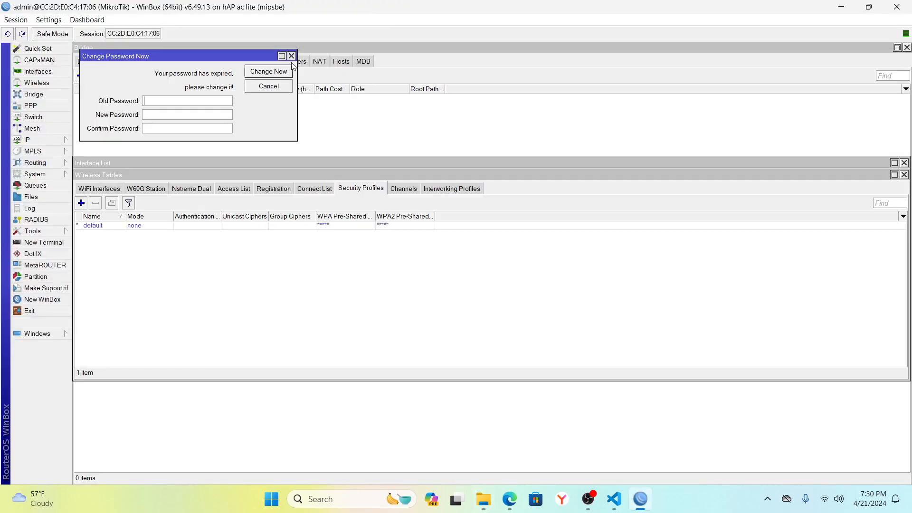
pyautogui.click(291, 56)
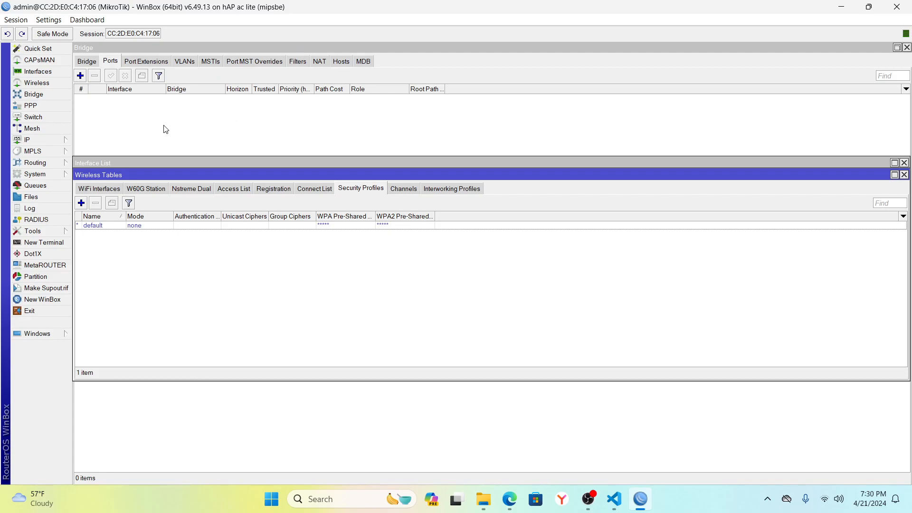
# Reset the router with No Default Configuration and Do Not Backup, then close WinBox.
pyautogui.click(48, 175)
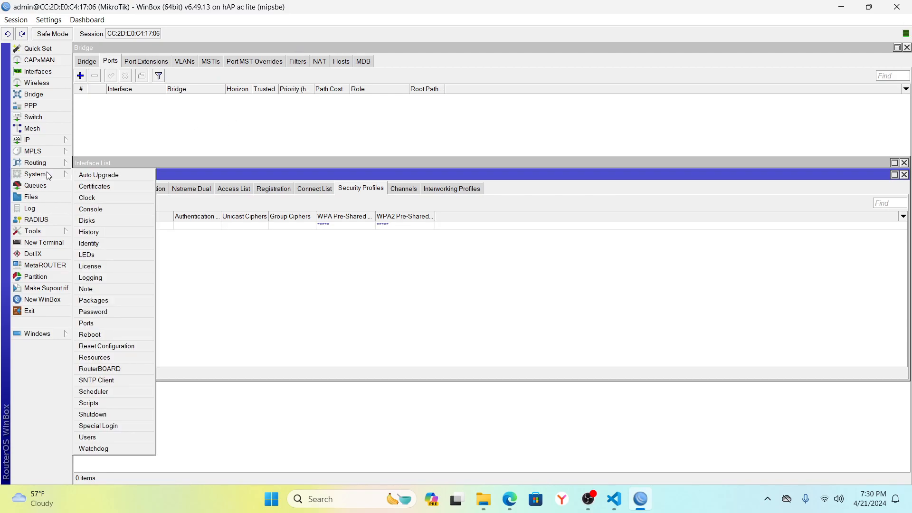
pyautogui.click(114, 347)
pyautogui.click(437, 268)
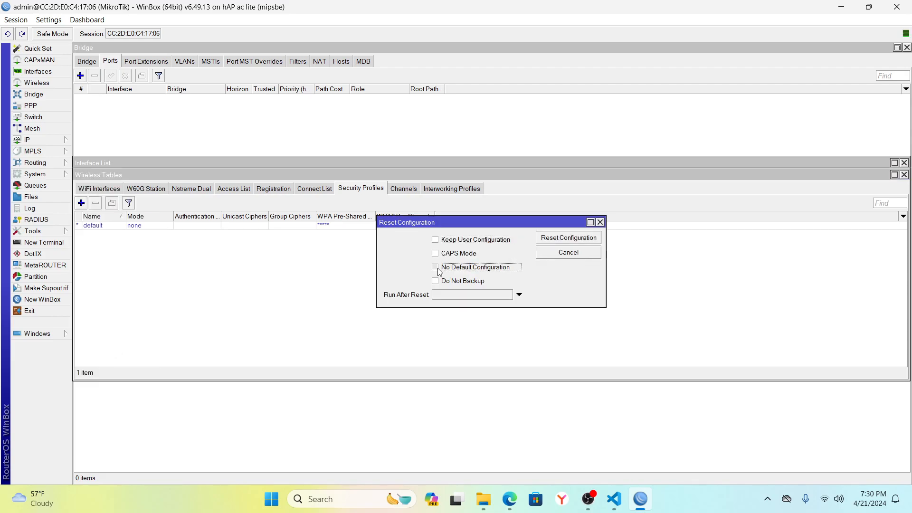
pyautogui.click(435, 280)
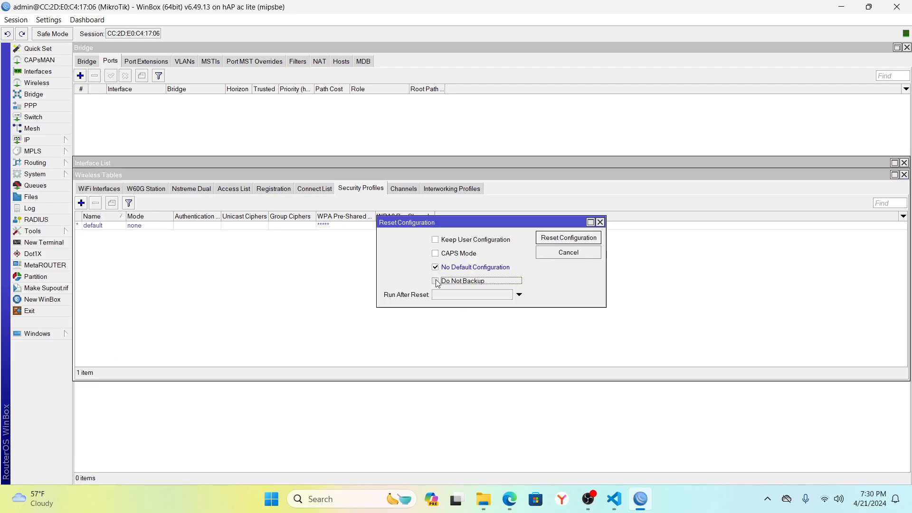
pyautogui.click(557, 244)
pyautogui.click(505, 258)
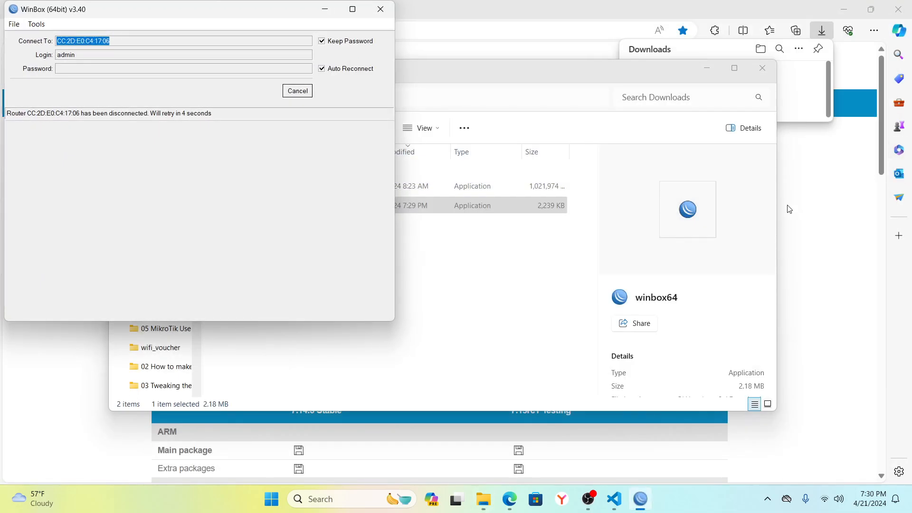
pyautogui.click(380, 10)
# Minimize File Explorer, close Edge and relaunch WinBox from the winbox64 desktop shortcut.
pyautogui.click(709, 69)
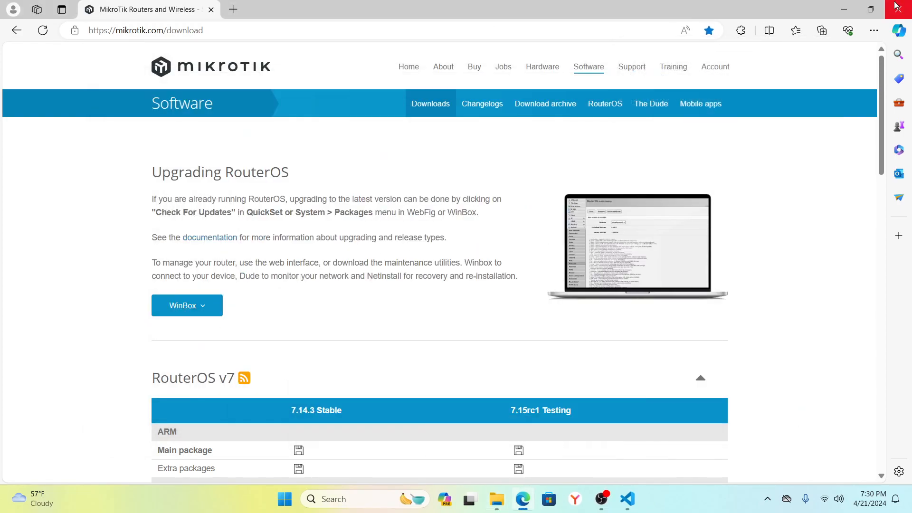
pyautogui.click(895, 7)
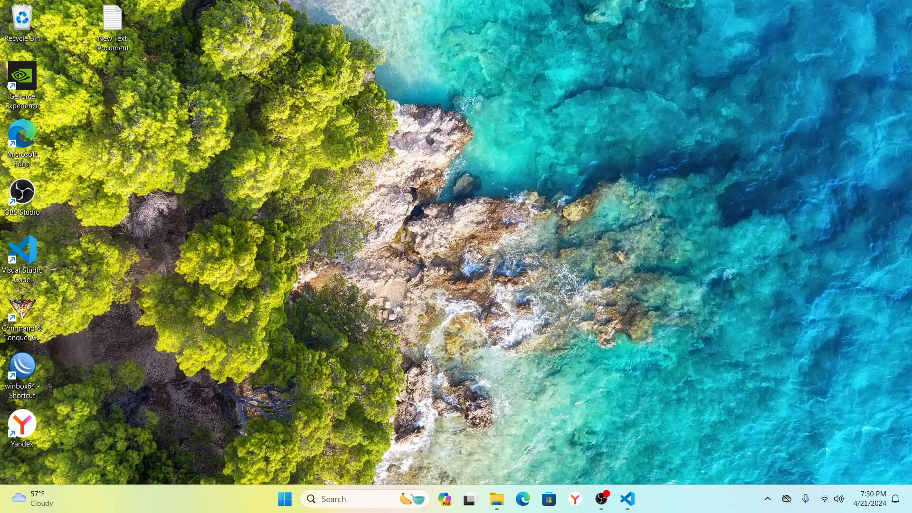
pyautogui.doubleClick(27, 368)
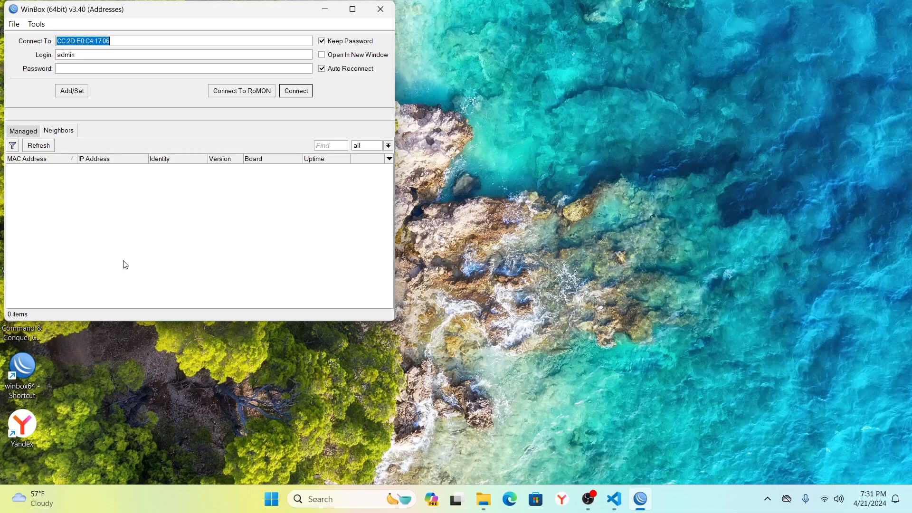
# Connect to the reset router from the Neighbors list.
pyautogui.click(62, 135)
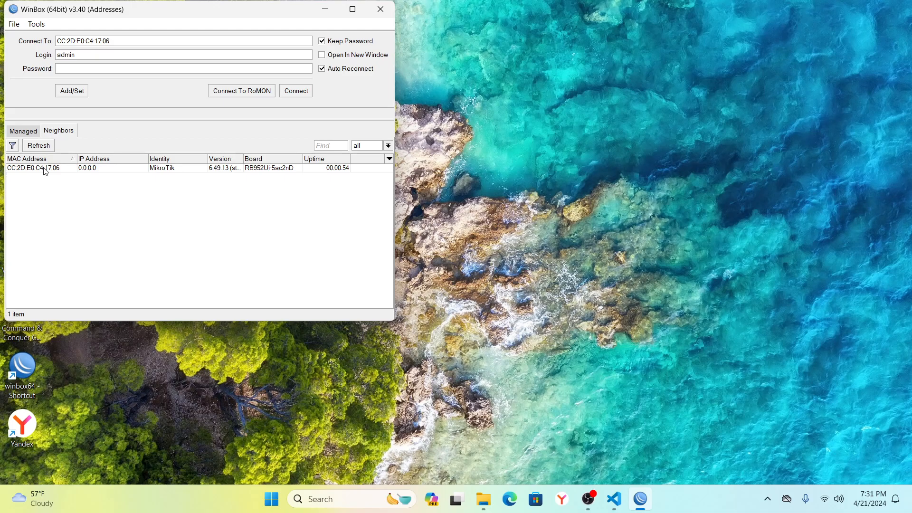
pyautogui.click(45, 169)
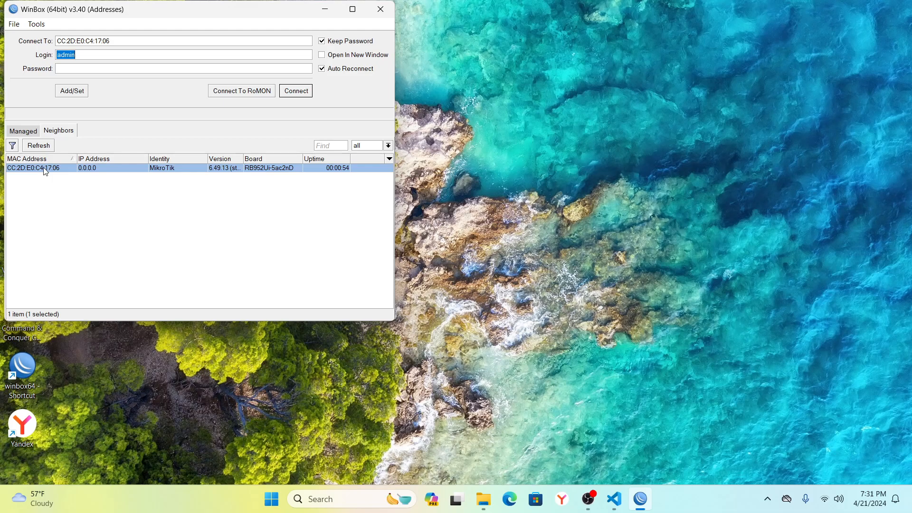
pyautogui.click(83, 68)
pyautogui.click(296, 91)
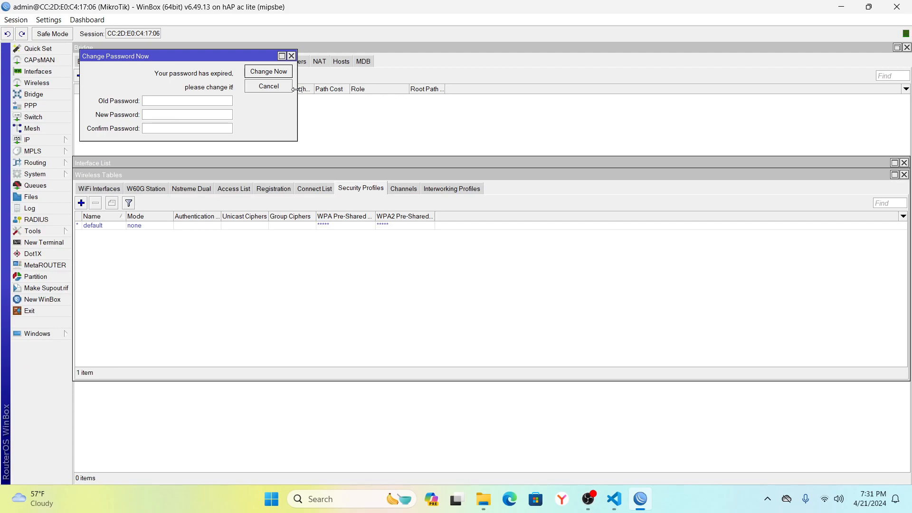
# Set a new admin password in the Change Password Now prompt and confirm it.
pyautogui.click(181, 116)
pyautogui.write('****')
pyautogui.click(167, 128)
pyautogui.write('****')
pyautogui.click(269, 72)
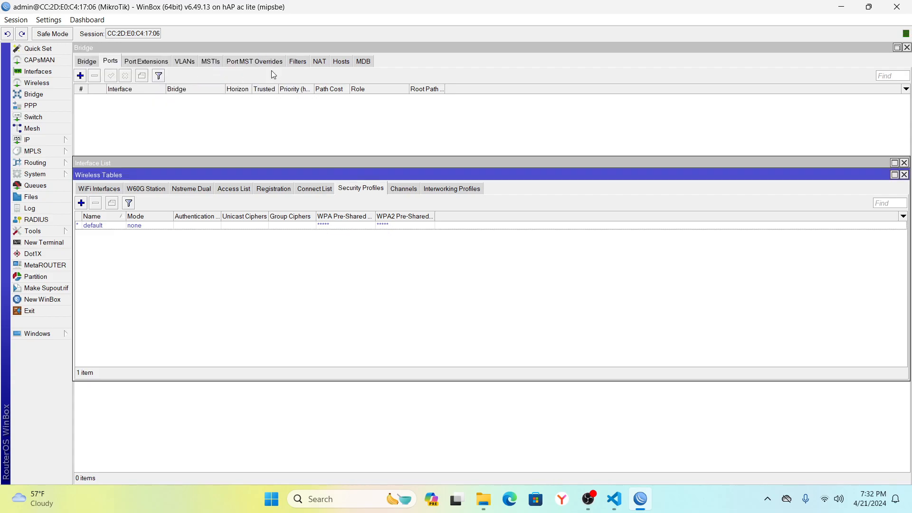
# Close the Interface List, Wireless Tables, Bridge and wlan1 windows, then exit WinBox.
pyautogui.click(904, 164)
pyautogui.click(904, 163)
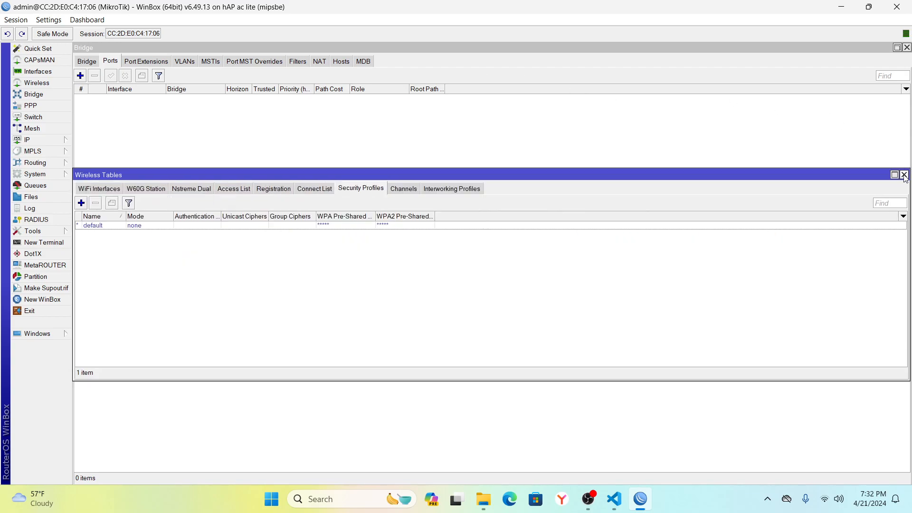
pyautogui.click(904, 175)
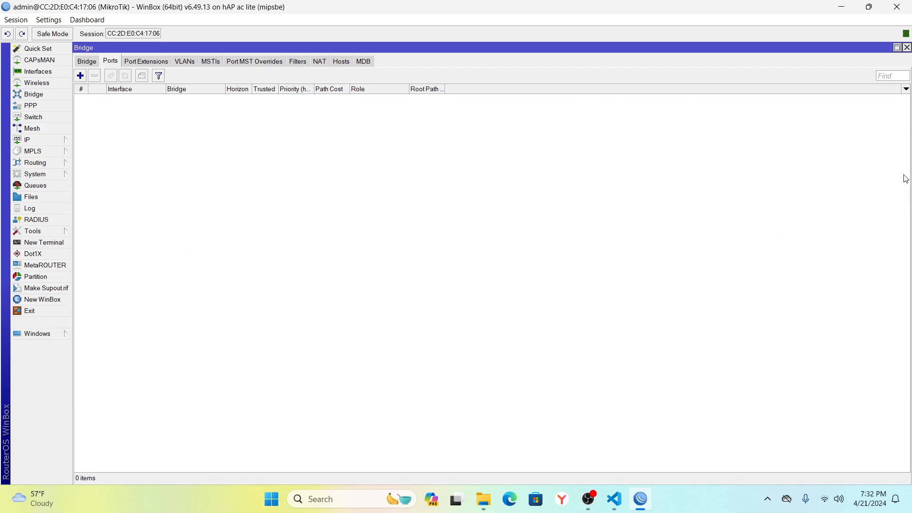
pyautogui.click(907, 48)
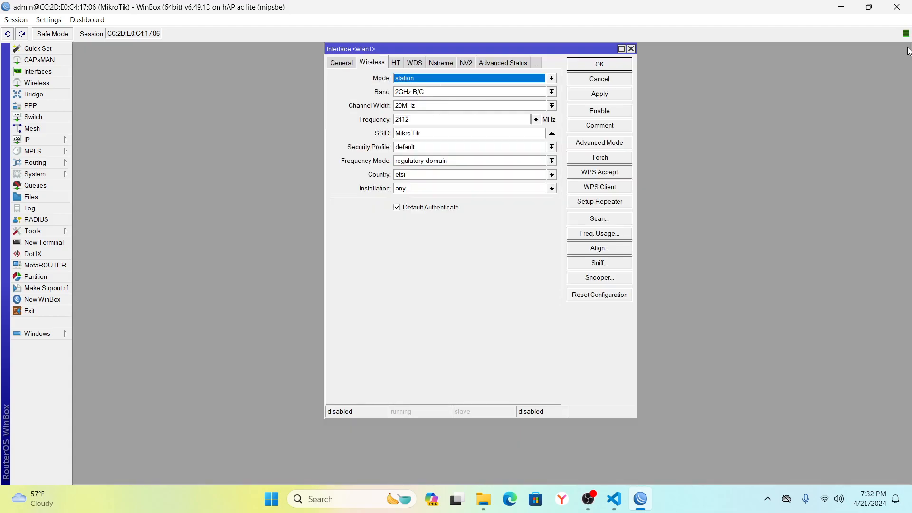
pyautogui.click(631, 49)
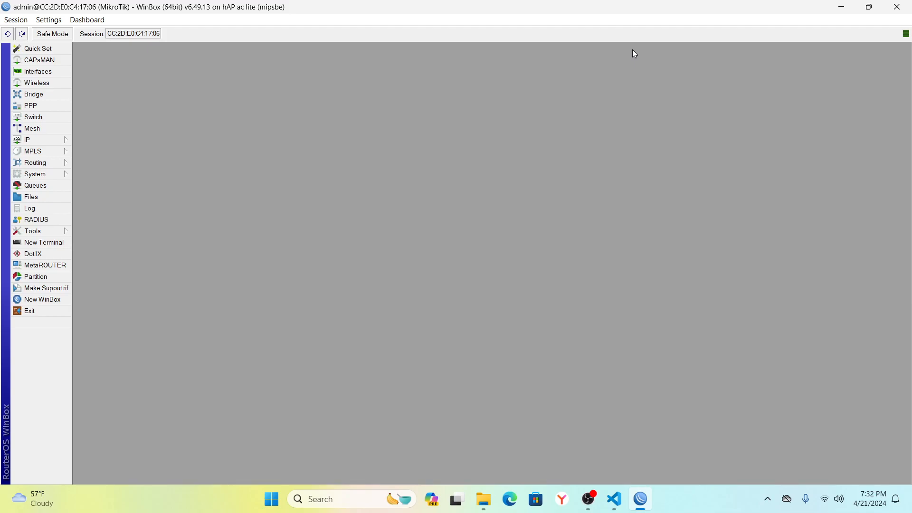
pyautogui.click(901, 7)
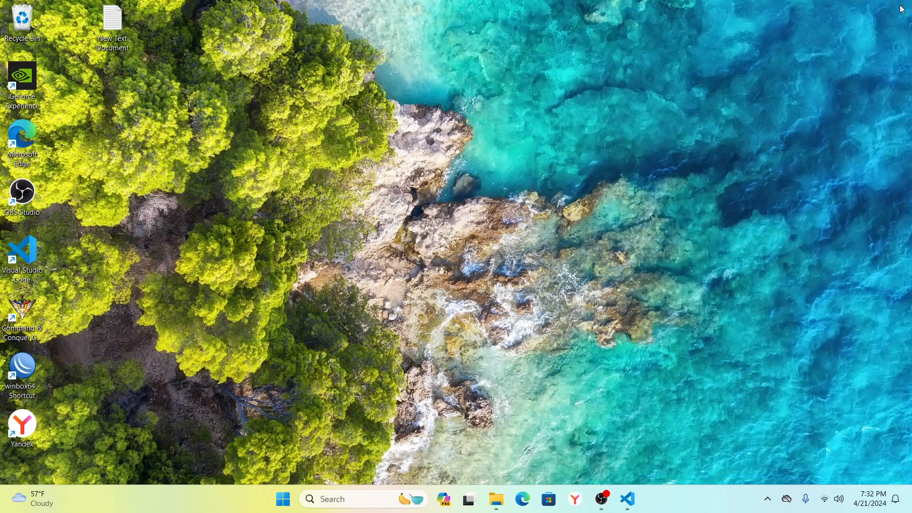
# Relaunch WinBox and log in to the hAP ac lite router with the new admin password.
pyautogui.doubleClick(30, 373)
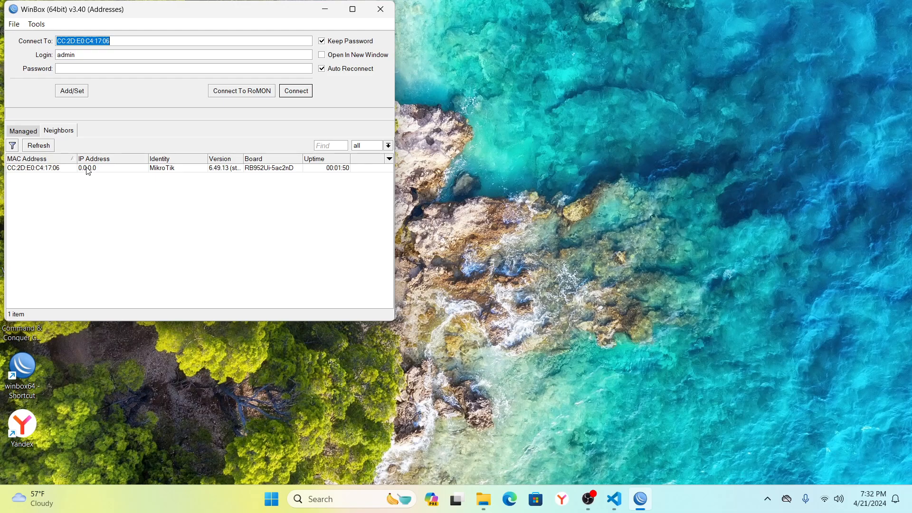
pyautogui.click(88, 169)
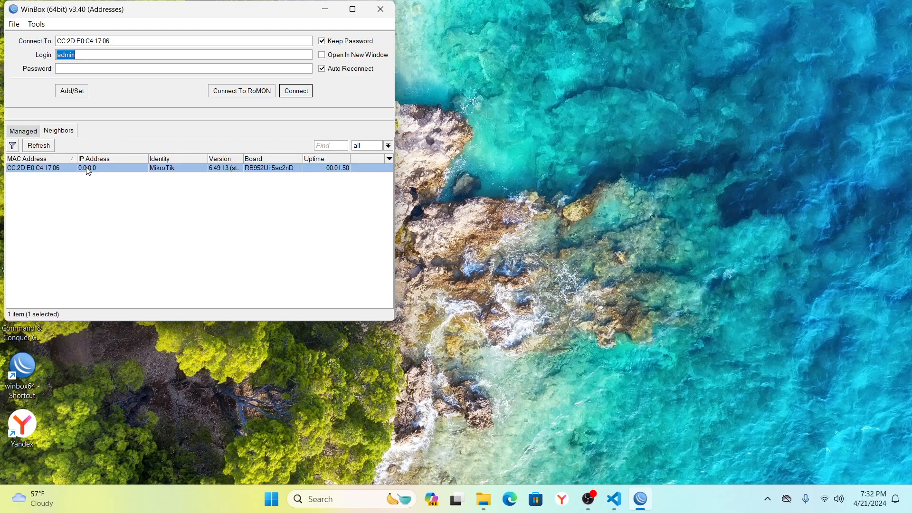
pyautogui.click(93, 71)
pyautogui.write('***')
pyautogui.click(296, 91)
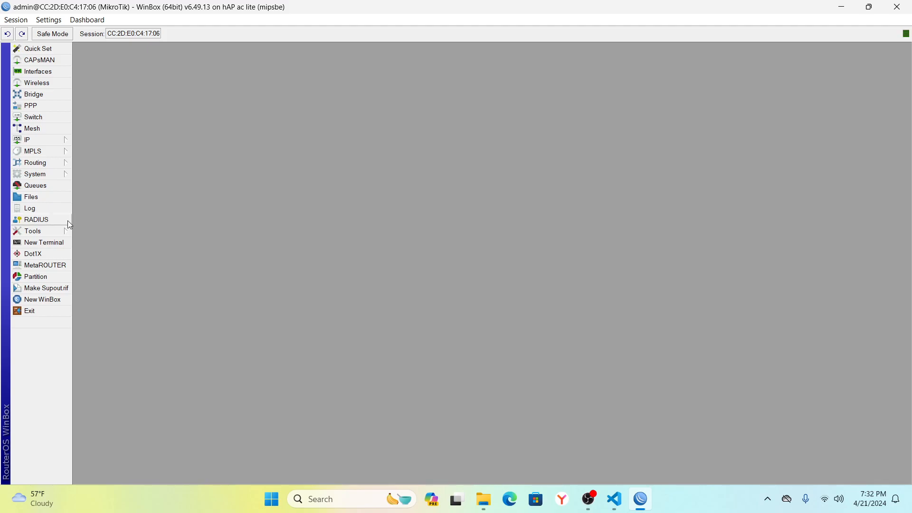
pyautogui.click(54, 243)
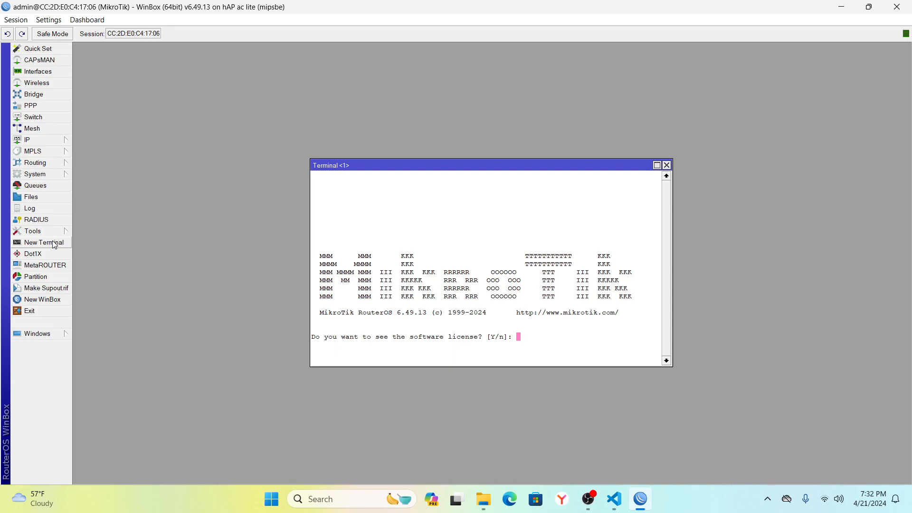
pyautogui.write('n')
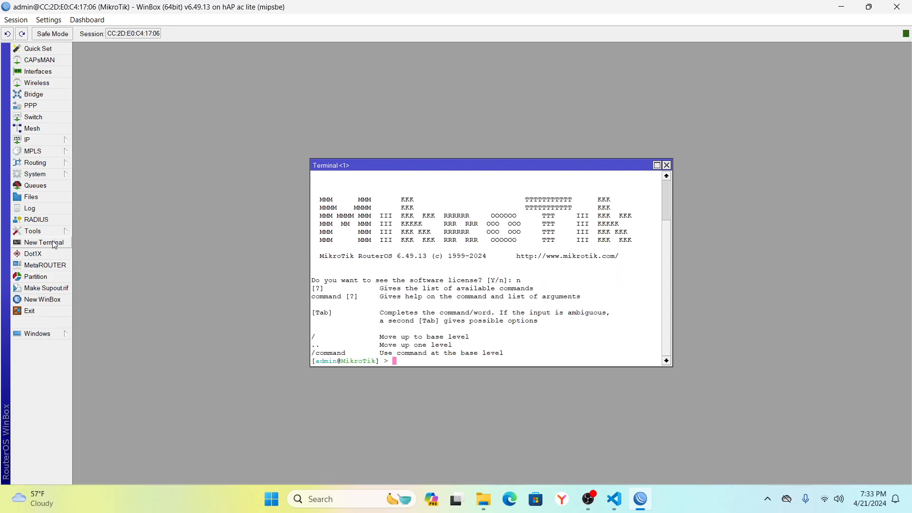
pyautogui.write('pinf')
pyautogui.press('BackSpace')
pyautogui.write('g 8.8.8.8')
pyautogui.press('Return')
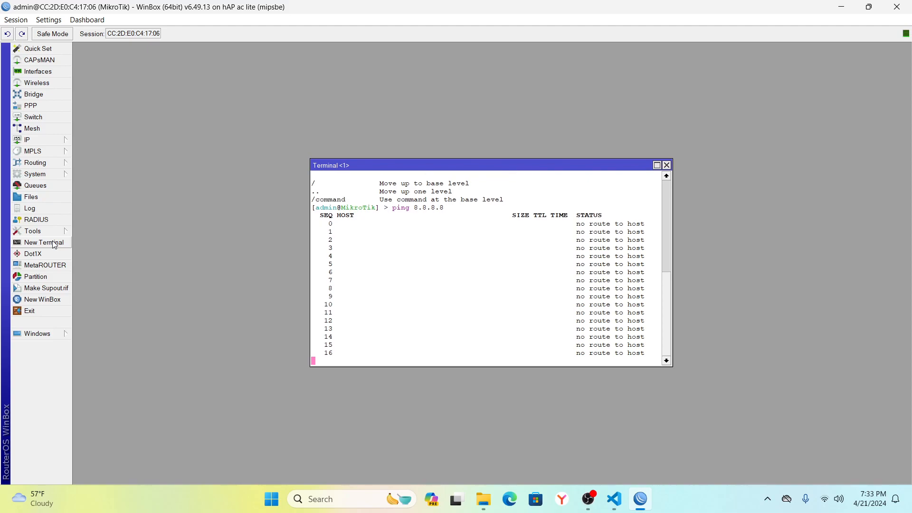
pyautogui.hotkey('ctrl', 'c')
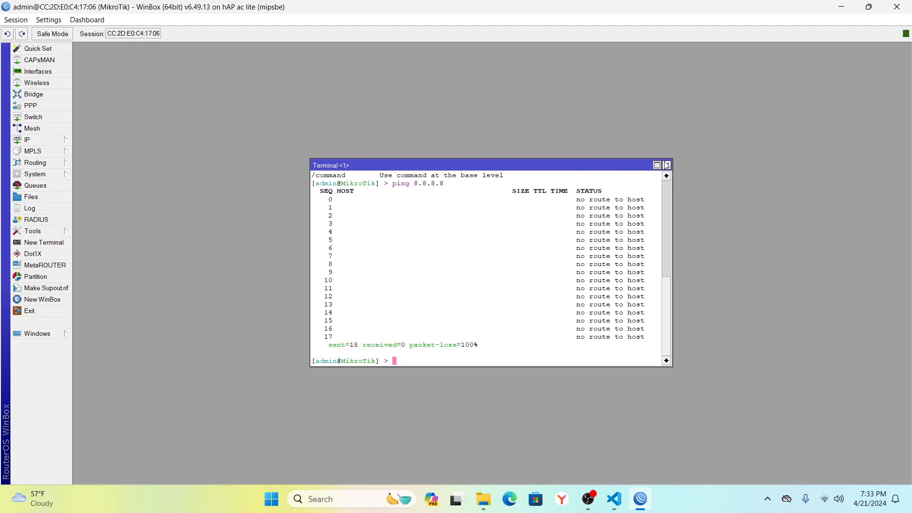
pyautogui.click(666, 165)
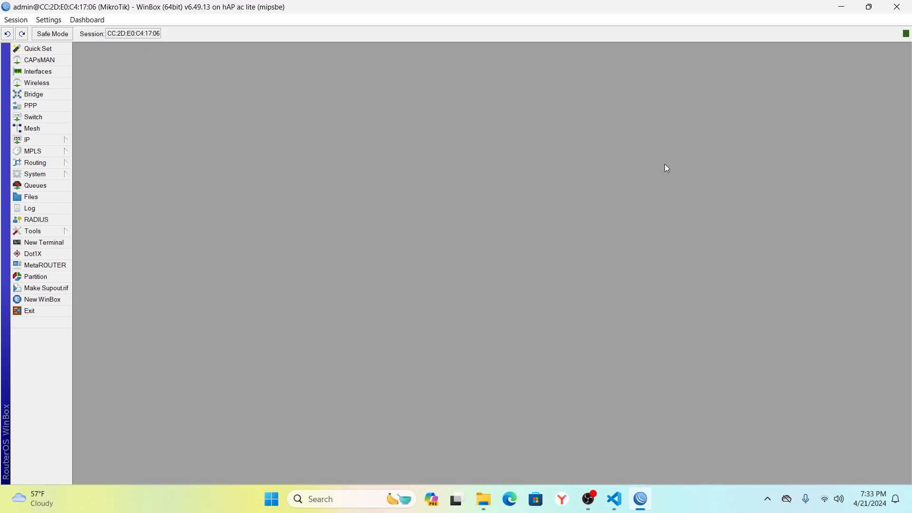
# In Firewall NAT, add a srcnat rule with out-interface ether1.
pyautogui.click(62, 141)
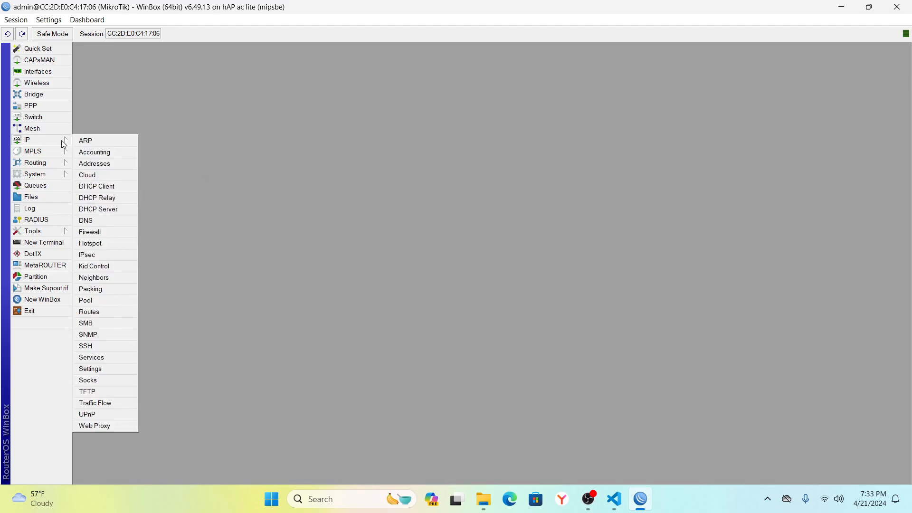
pyautogui.click(97, 234)
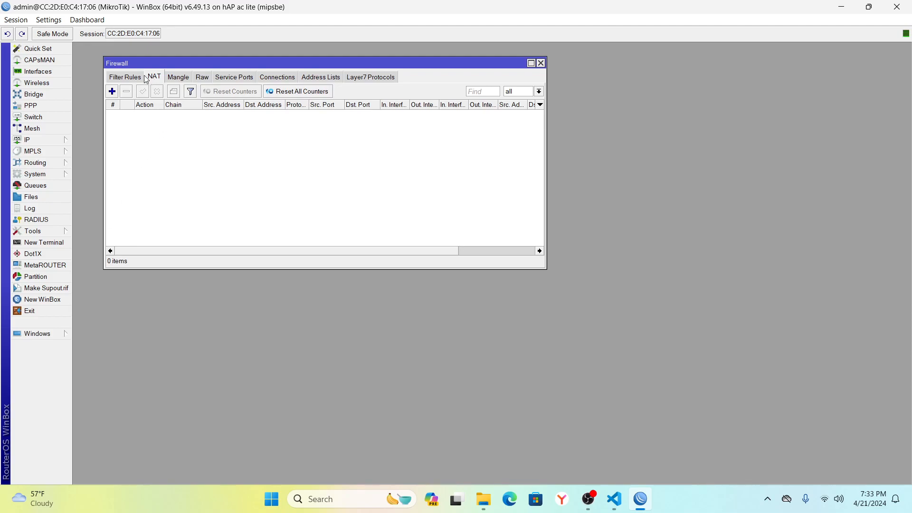
pyautogui.click(113, 93)
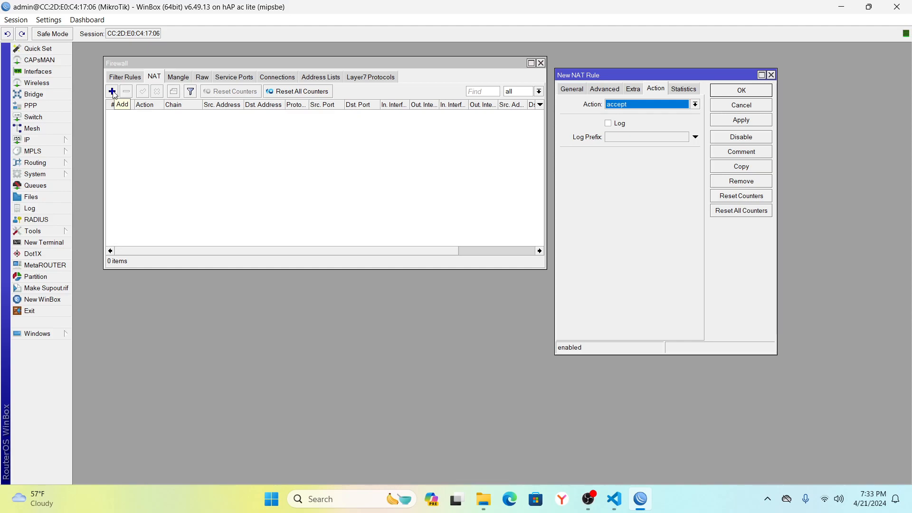
pyautogui.click(572, 90)
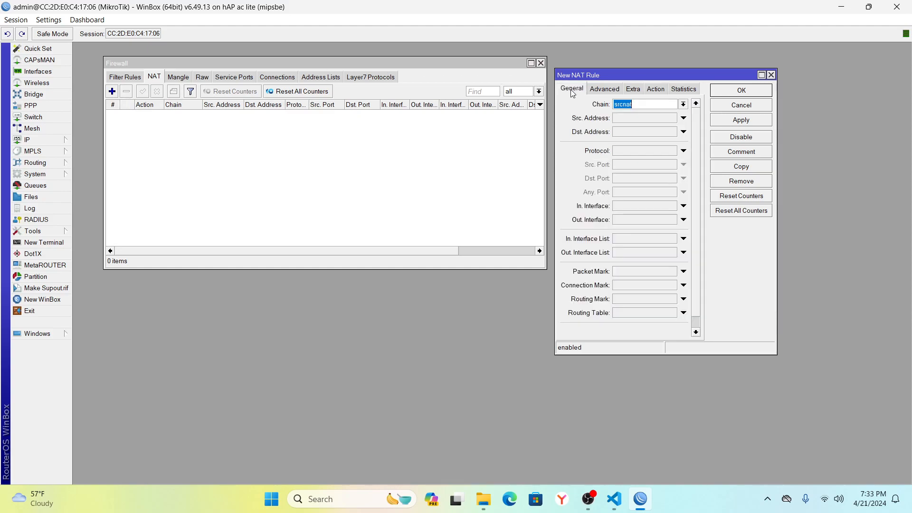
pyautogui.click(645, 104)
pyautogui.click(684, 219)
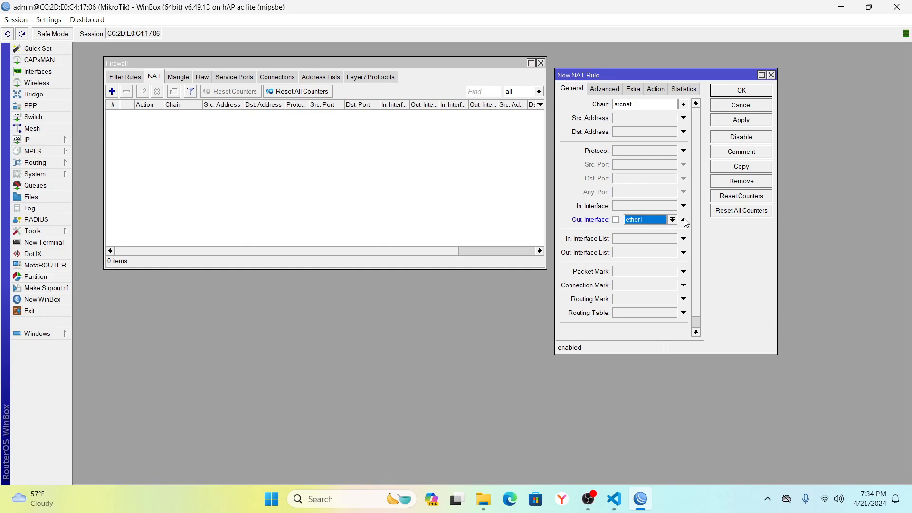
# Set the rule's action to masquerade, save it, and close the Firewall window.
pyautogui.click(658, 90)
pyautogui.click(695, 104)
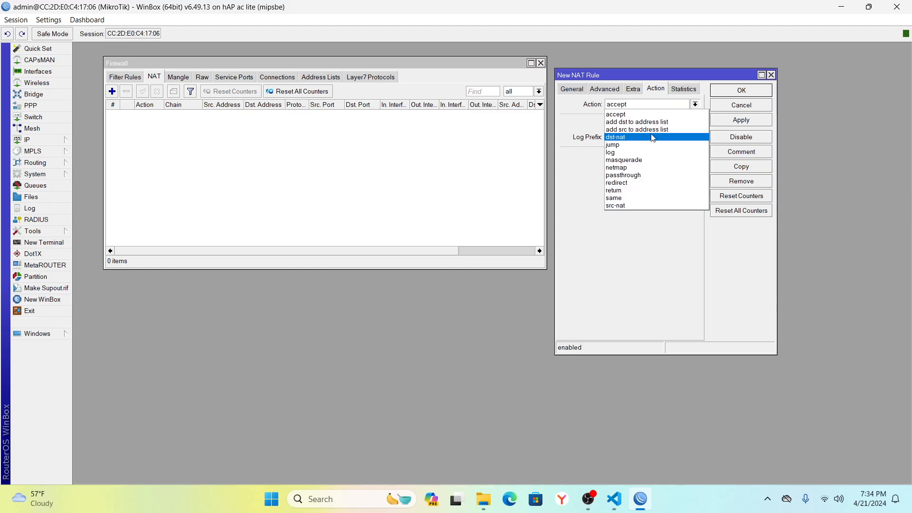
pyautogui.click(637, 160)
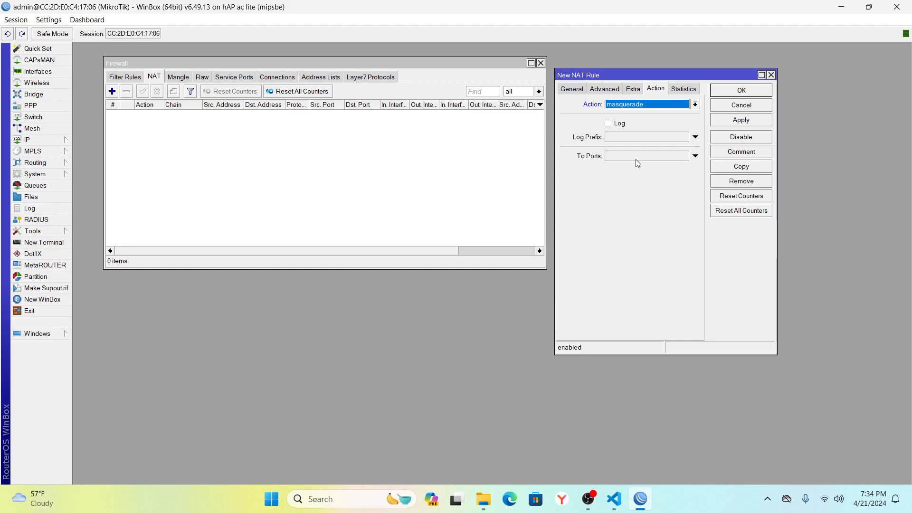
pyautogui.click(739, 121)
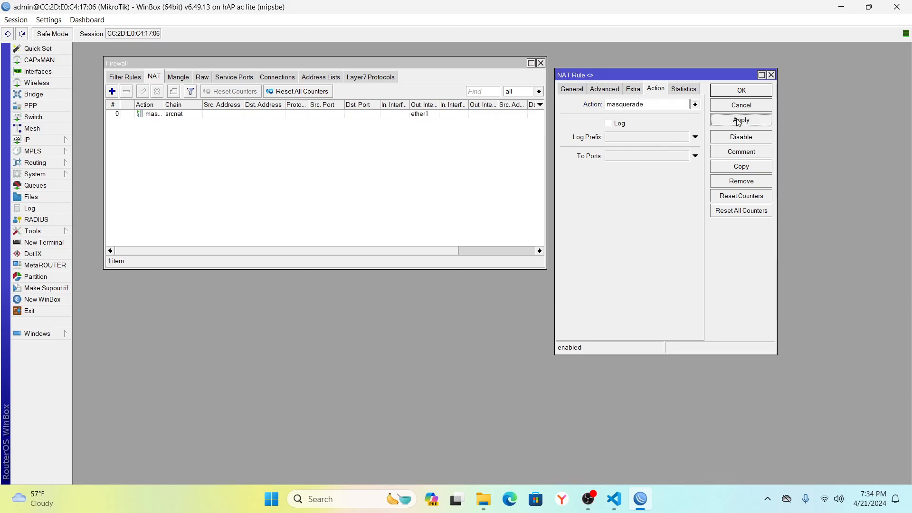
pyautogui.click(740, 93)
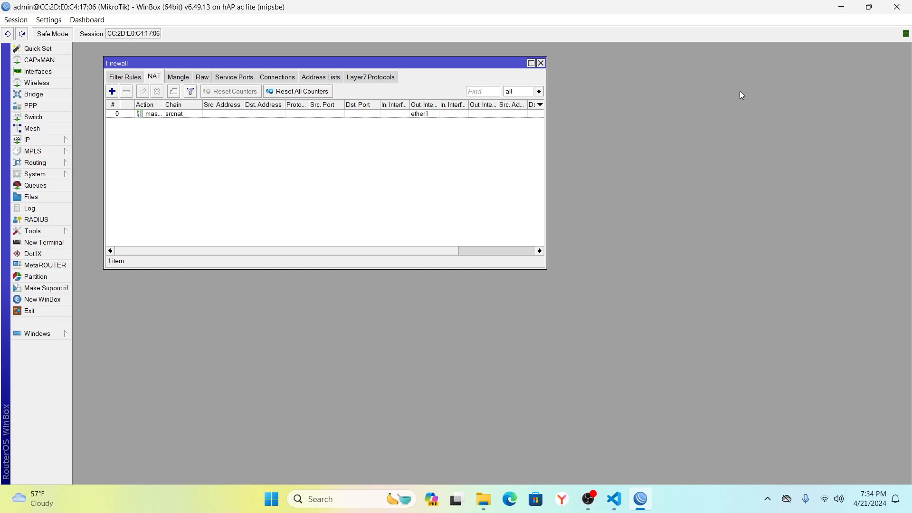
pyautogui.click(541, 63)
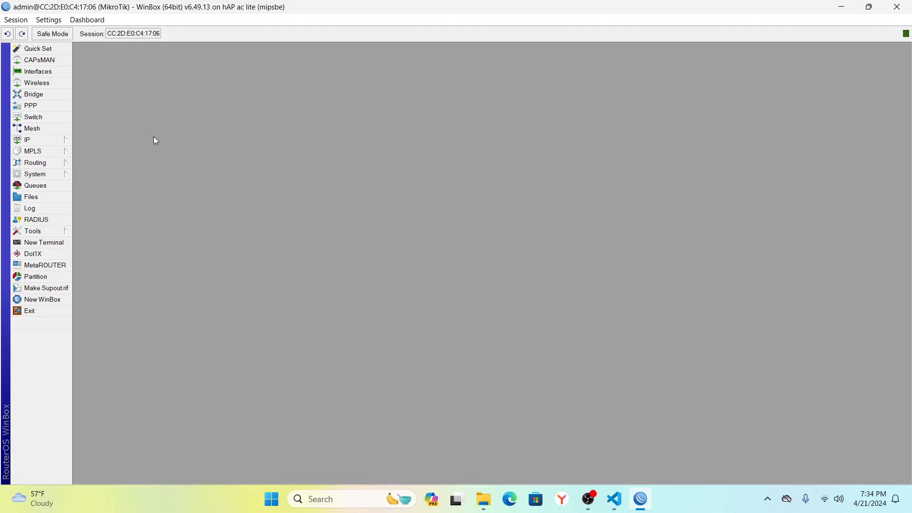
# Add a DHCP client on ether1 and check it is bound with the 192.168.0.129 lease.
pyautogui.click(52, 139)
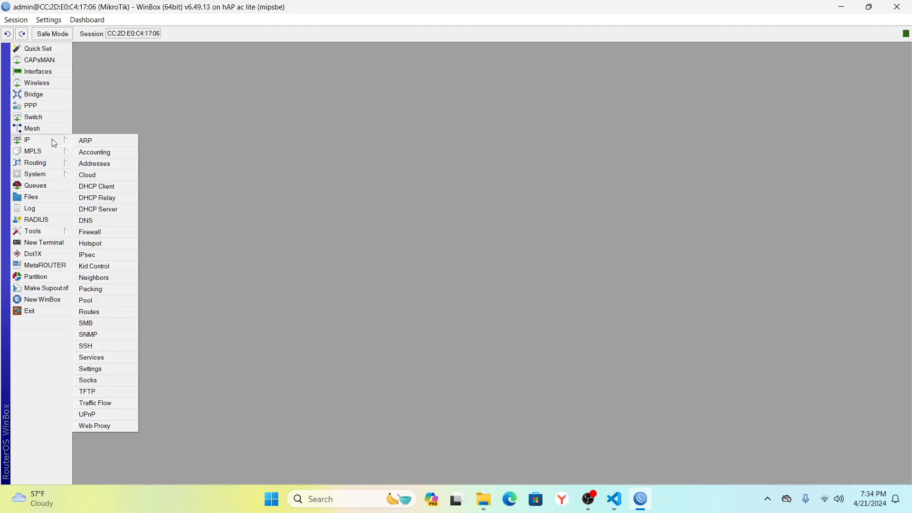
pyautogui.click(96, 187)
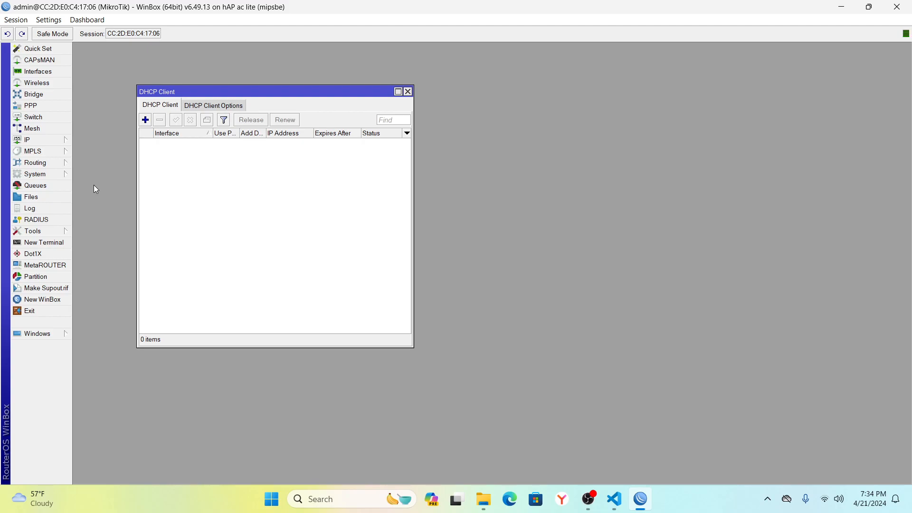
pyautogui.click(146, 121)
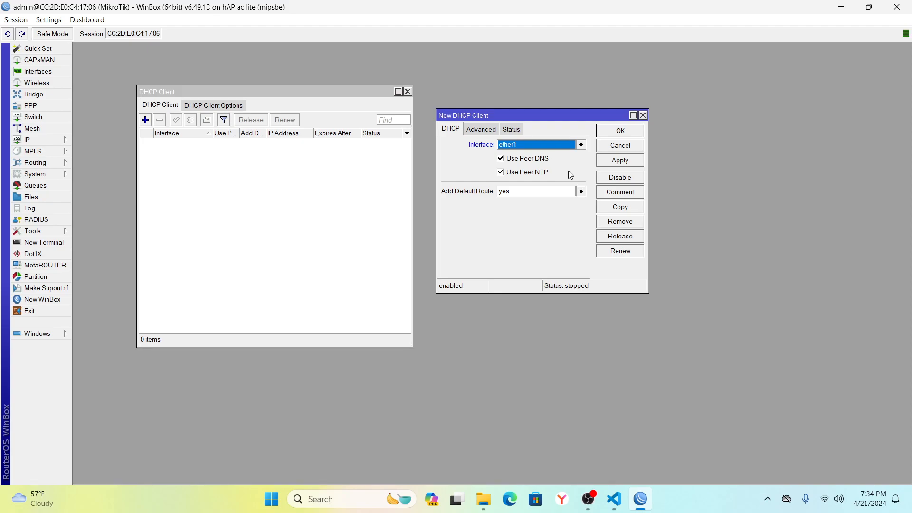
pyautogui.click(617, 163)
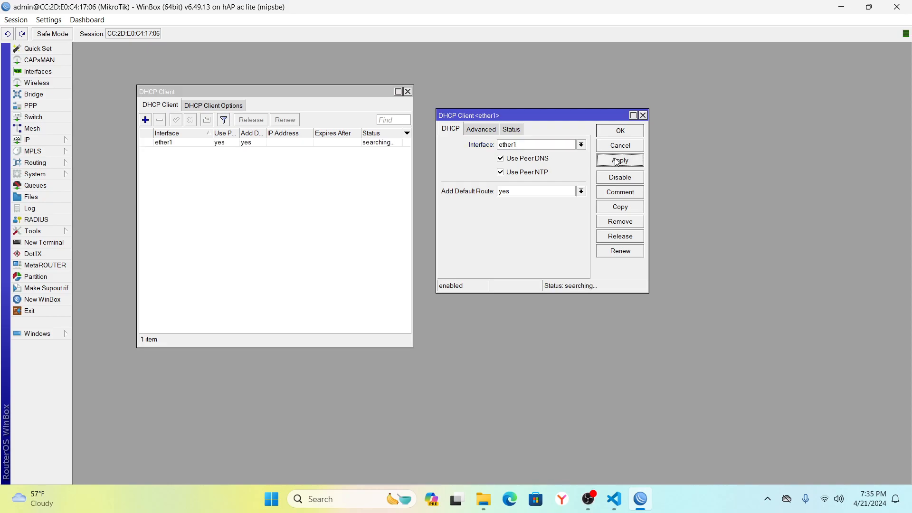
pyautogui.click(624, 132)
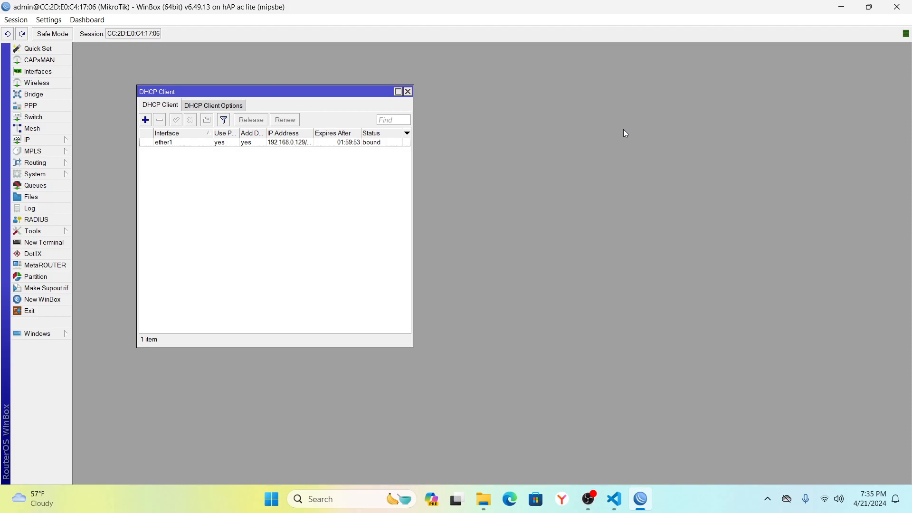
pyautogui.click(281, 144)
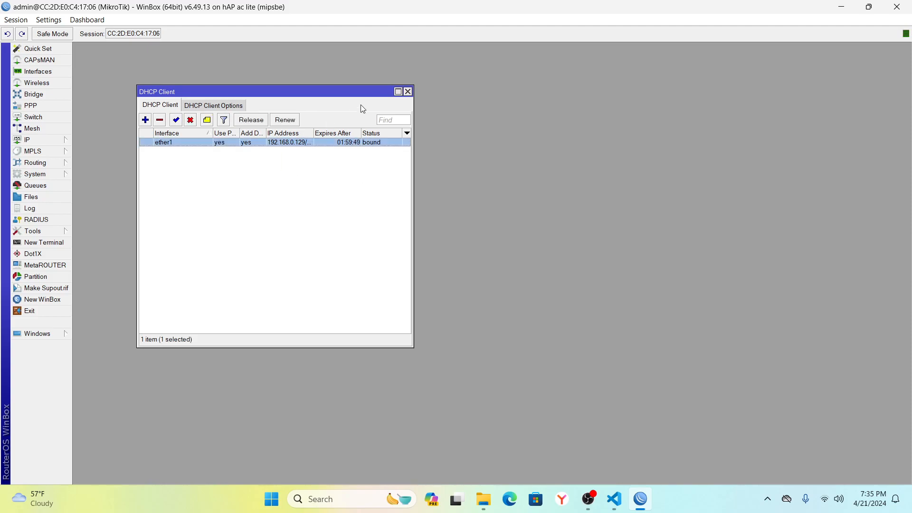
pyautogui.click(408, 92)
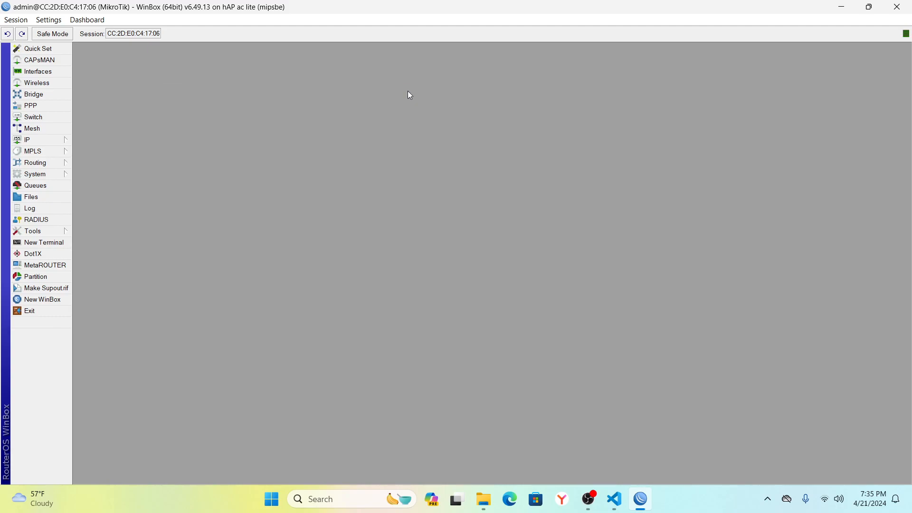
pyautogui.click(43, 242)
pyautogui.write('ping google.com')
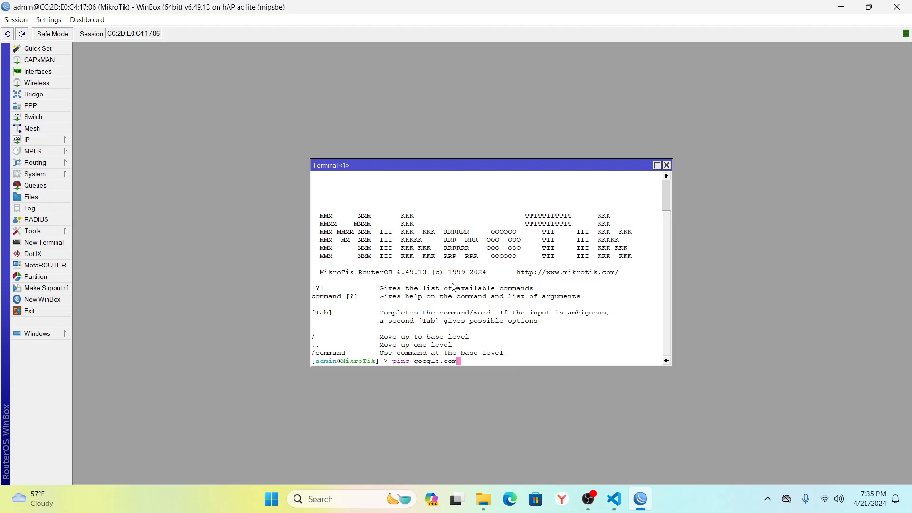
pyautogui.press('Return')
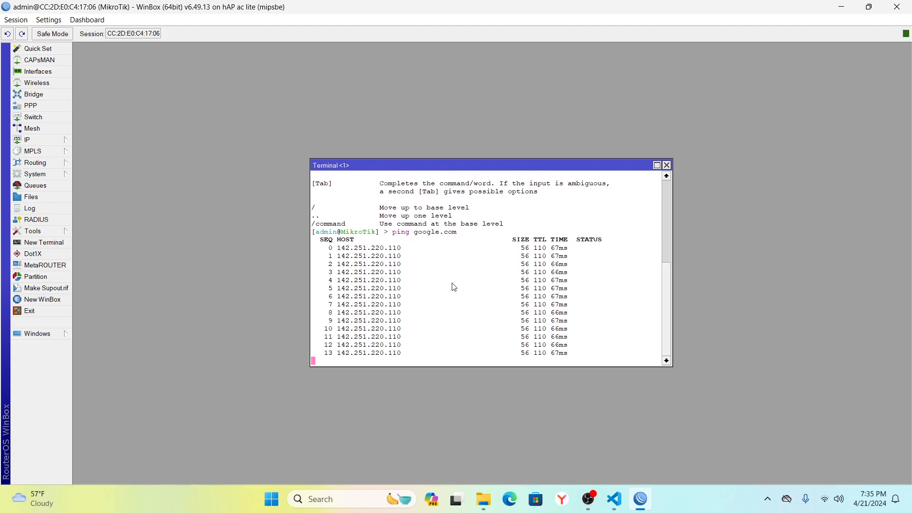
pyautogui.click(666, 165)
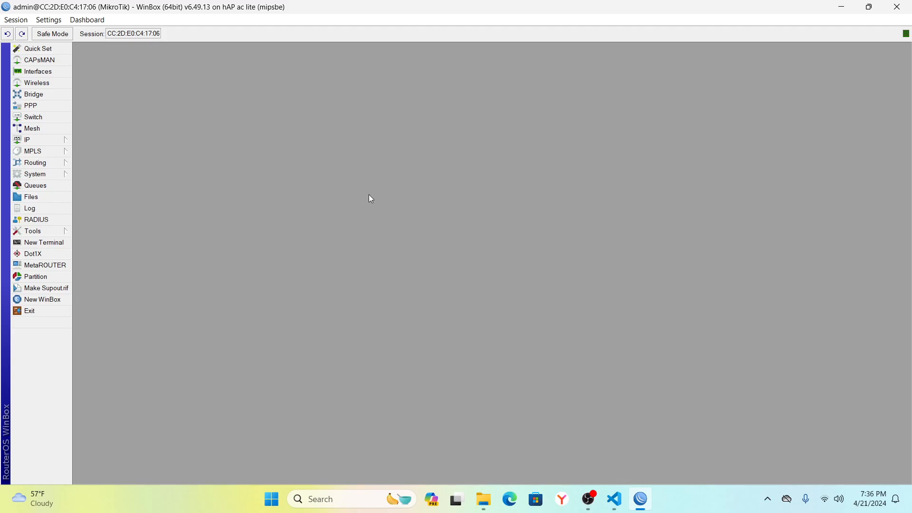
# Add a bridge interface named bridge1 with default settings and close the Bridge window.
pyautogui.click(57, 99)
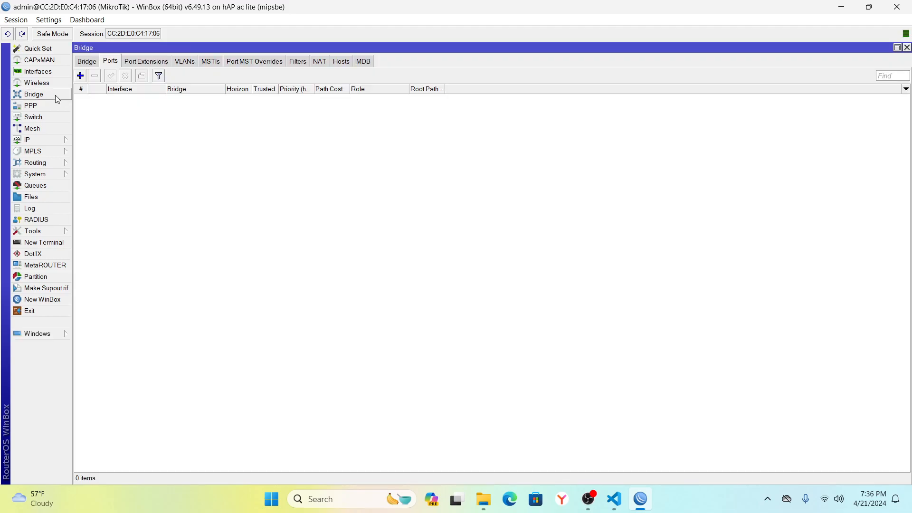
pyautogui.click(87, 62)
pyautogui.click(81, 76)
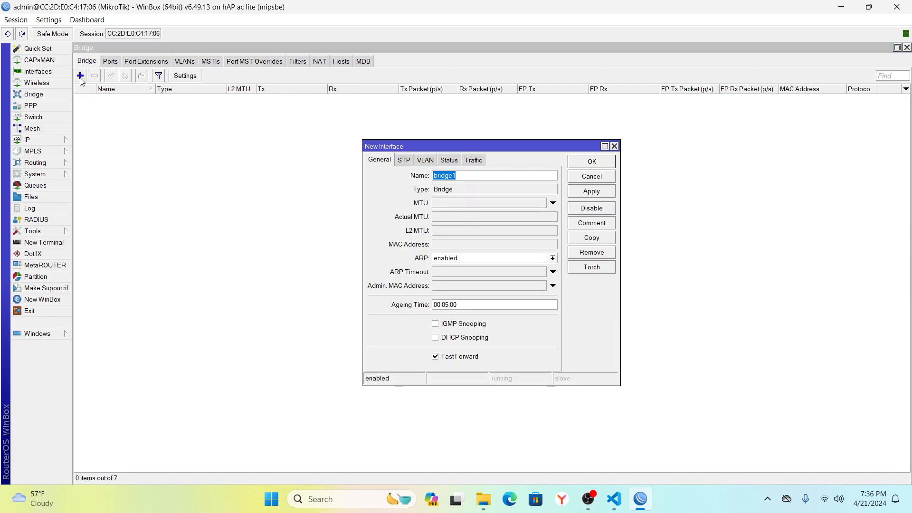
pyautogui.click(597, 192)
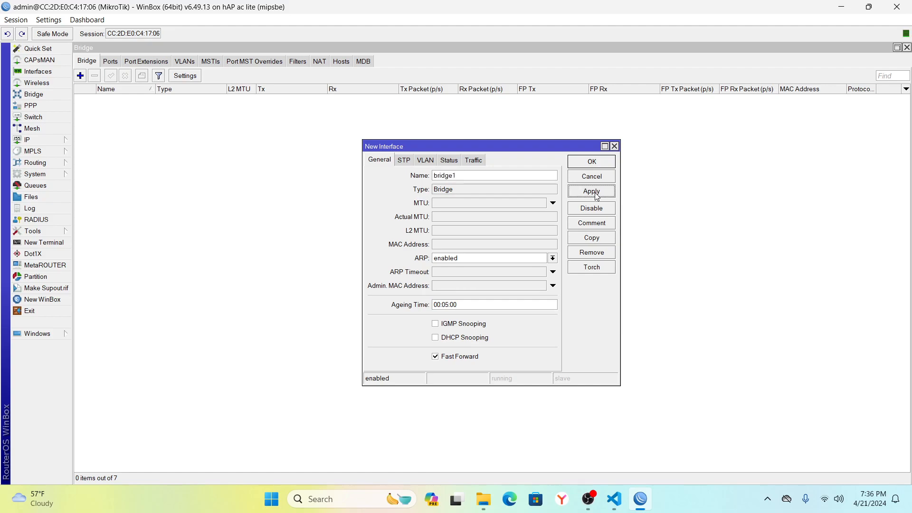
pyautogui.click(591, 162)
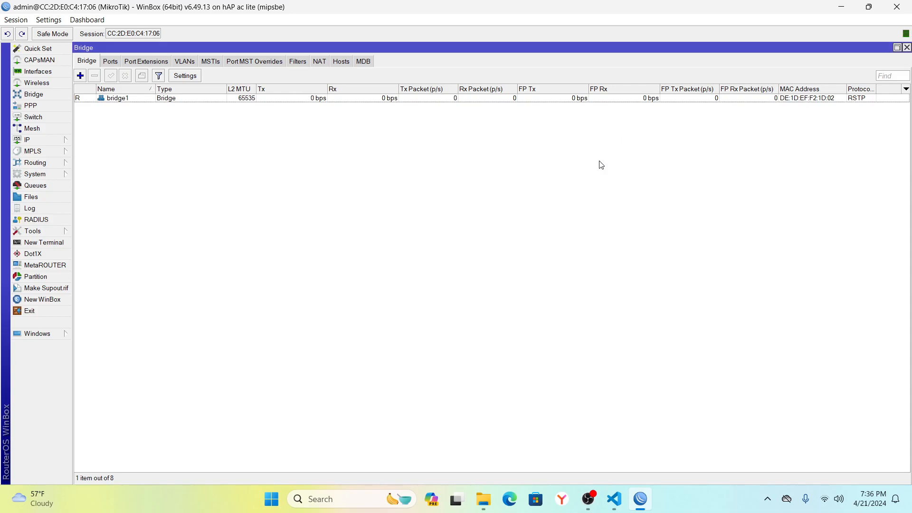
pyautogui.click(907, 48)
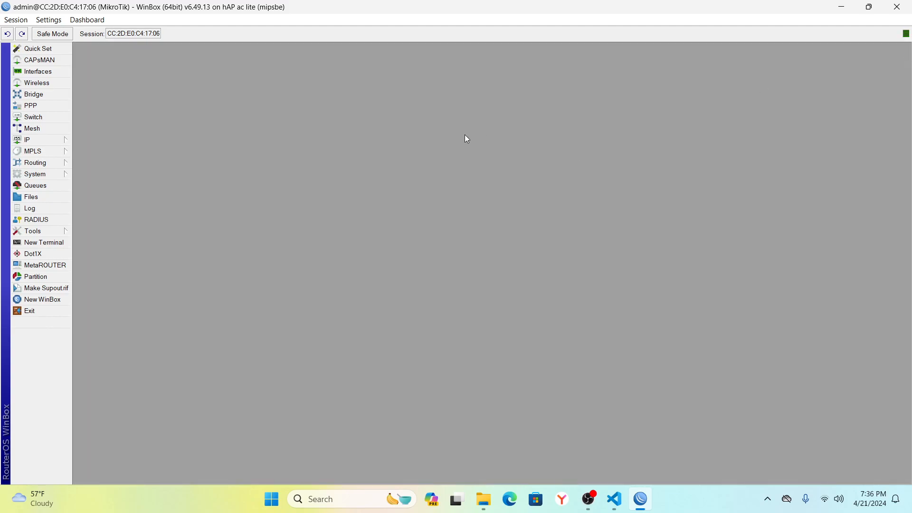
# Add the address 192.168.10.1/24 on interface bridge1 and close the Address List.
pyautogui.click(62, 138)
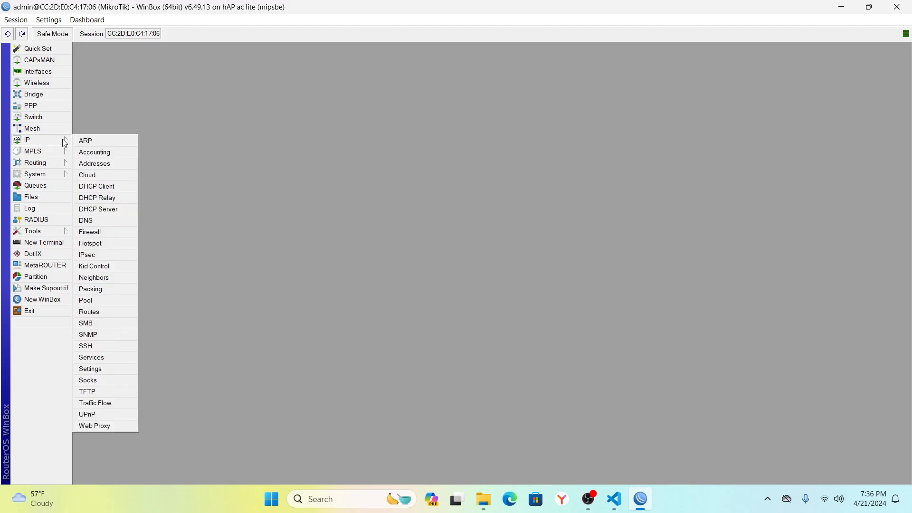
pyautogui.click(97, 164)
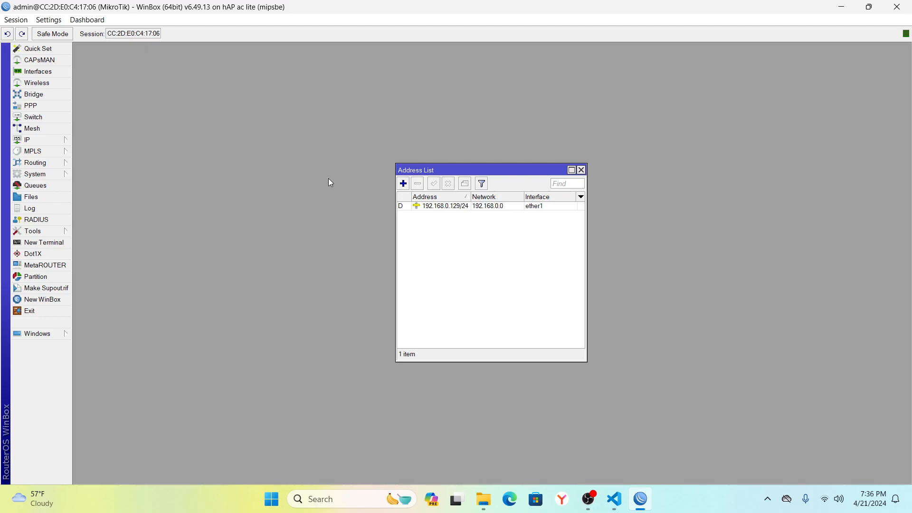
pyautogui.click(403, 184)
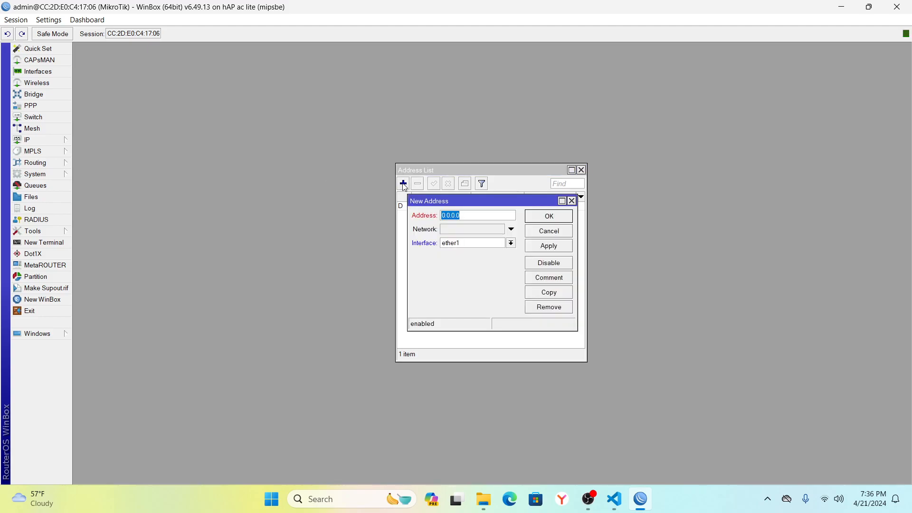
pyautogui.write('192.168.10.1/24')
pyautogui.click(510, 242)
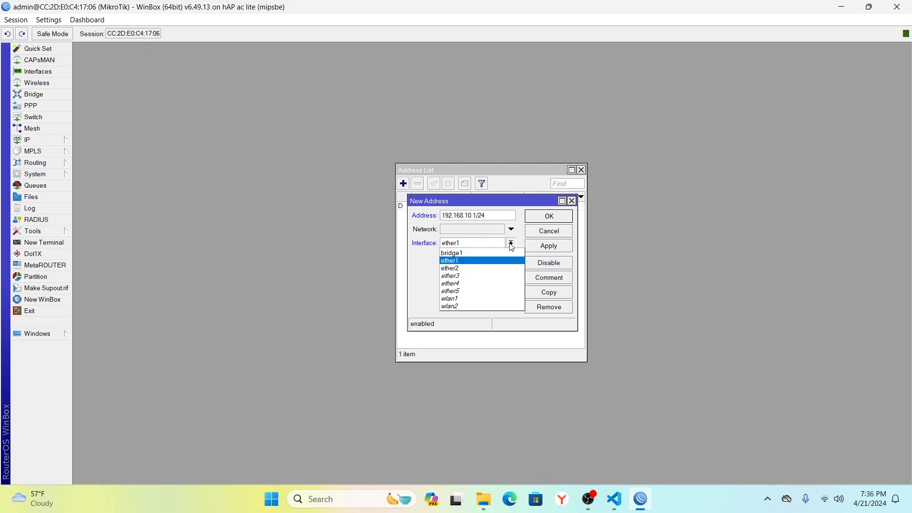
pyautogui.click(477, 254)
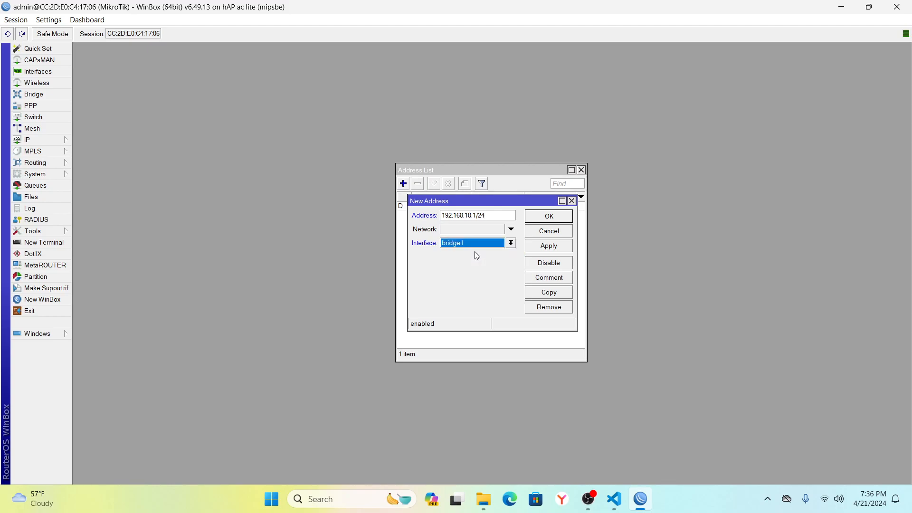
pyautogui.click(551, 246)
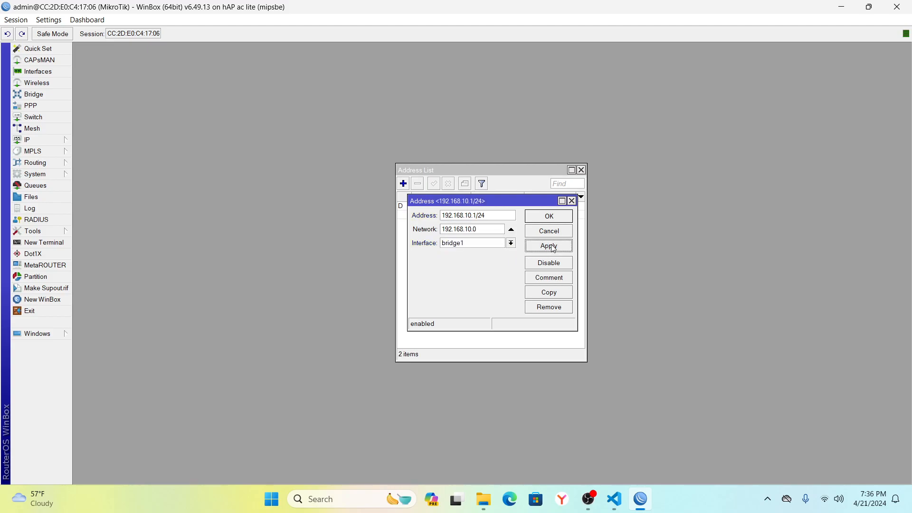
pyautogui.click(554, 218)
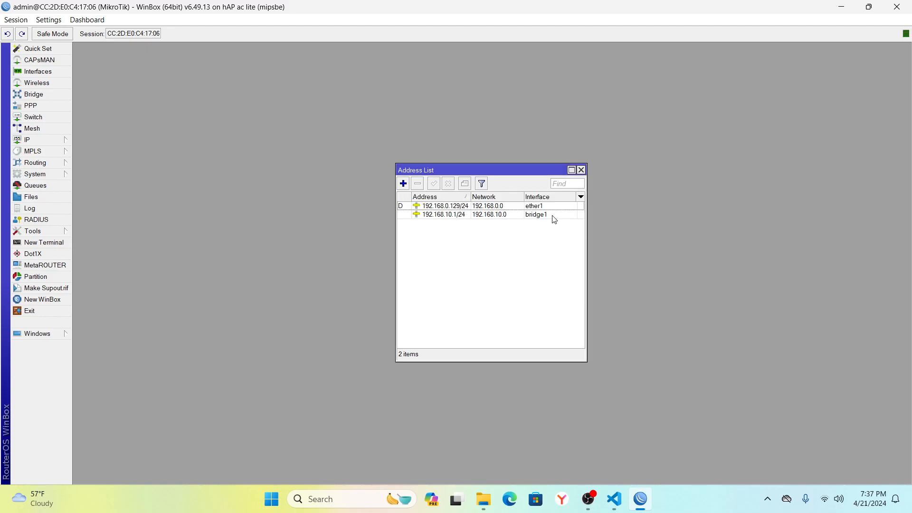
pyautogui.click(581, 170)
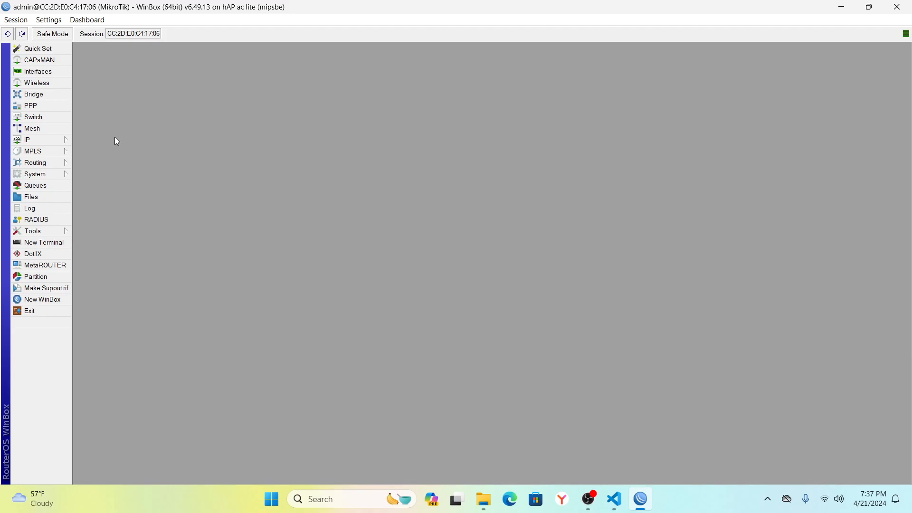
# Start the DHCP Setup wizard and choose bridge1 as the DHCP server interface.
pyautogui.click(61, 143)
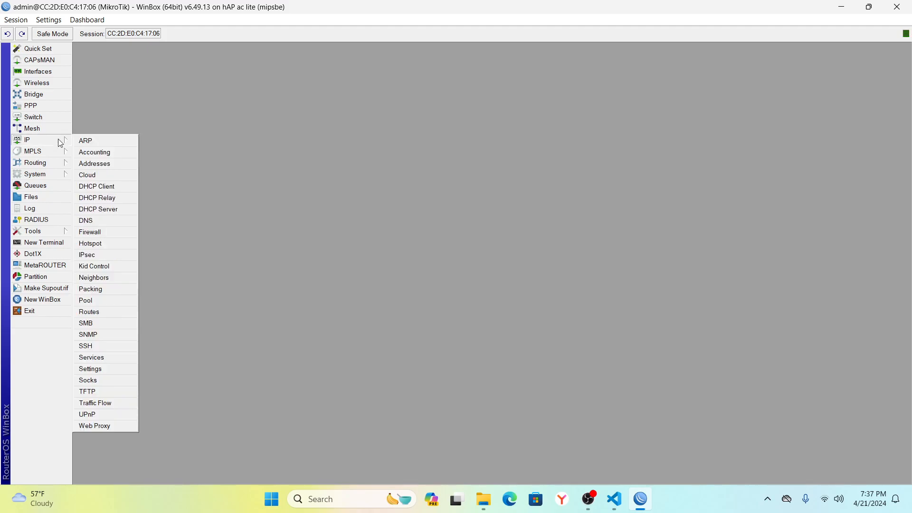
pyautogui.click(99, 209)
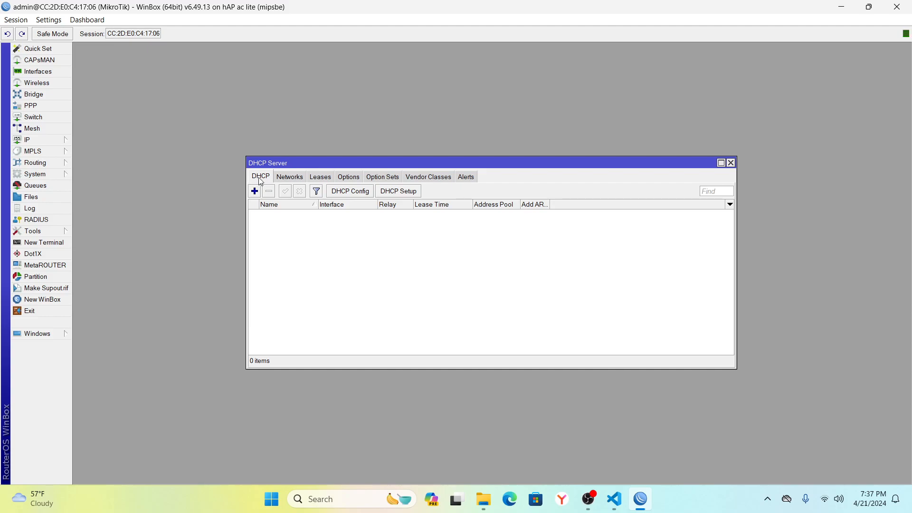
pyautogui.click(397, 191)
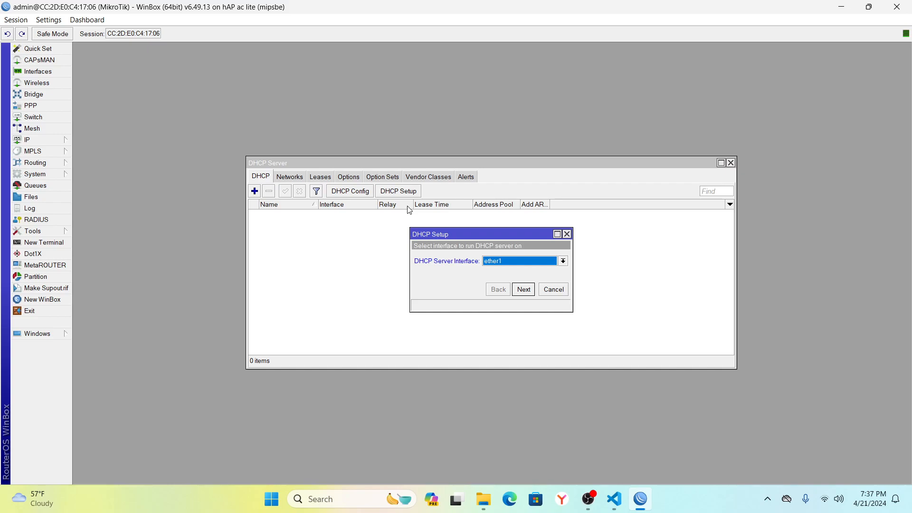
pyautogui.click(562, 261)
pyautogui.click(521, 270)
pyautogui.click(523, 289)
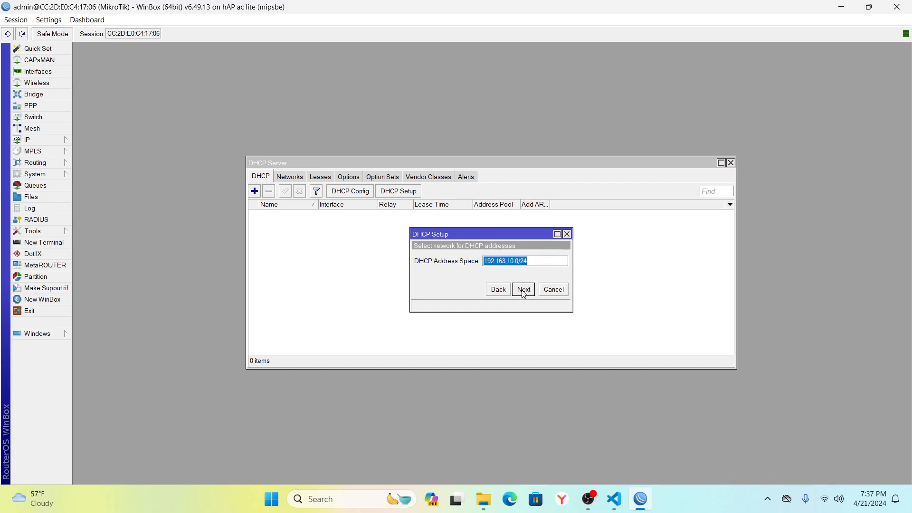
# Accept 192.168.10.0/24, gateway 192.168.10.1, the default pool, DNS and 00:10:00 lease, then close.
pyautogui.click(522, 289)
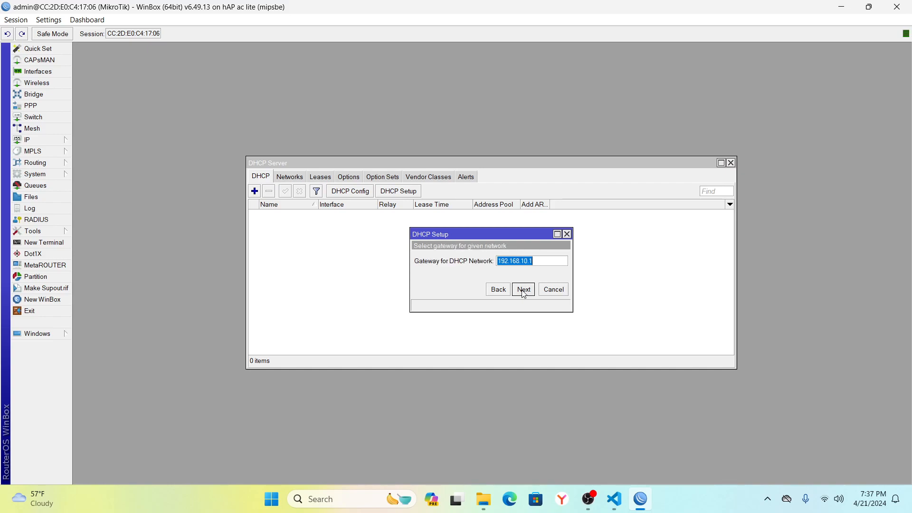
pyautogui.click(523, 290)
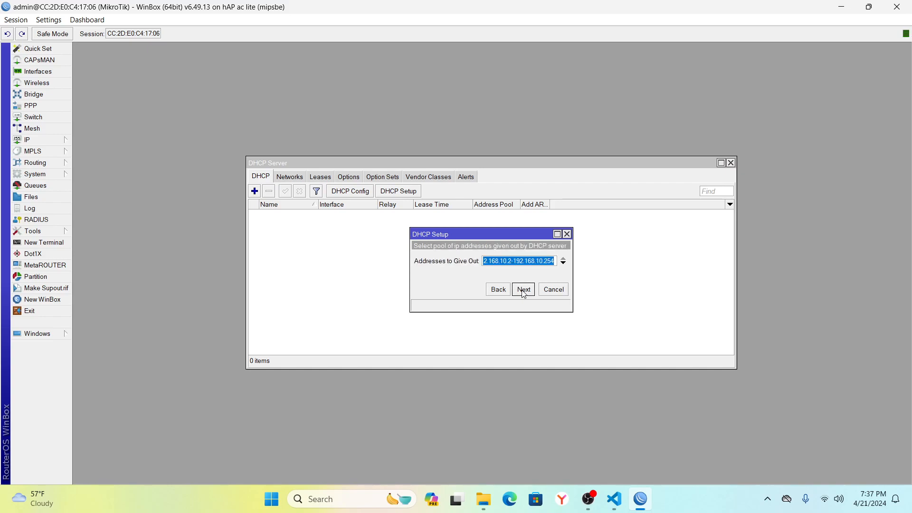
pyautogui.click(523, 290)
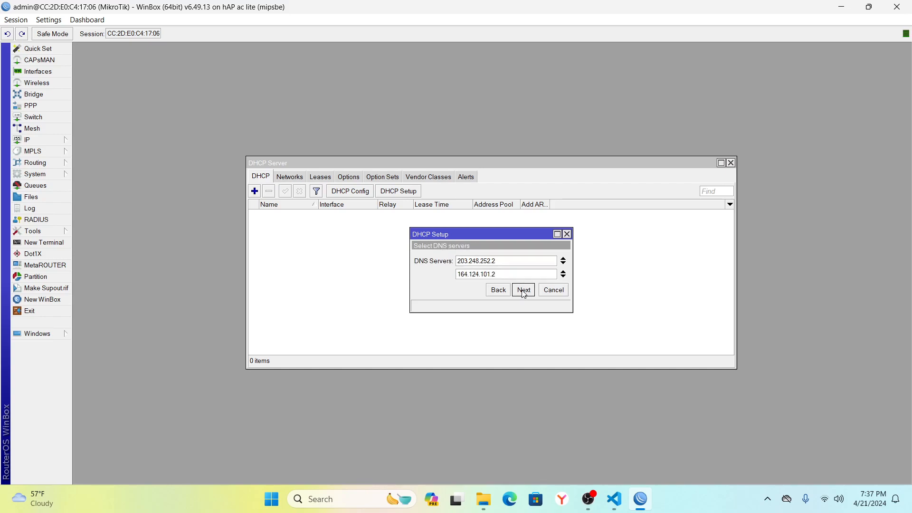
pyautogui.click(524, 290)
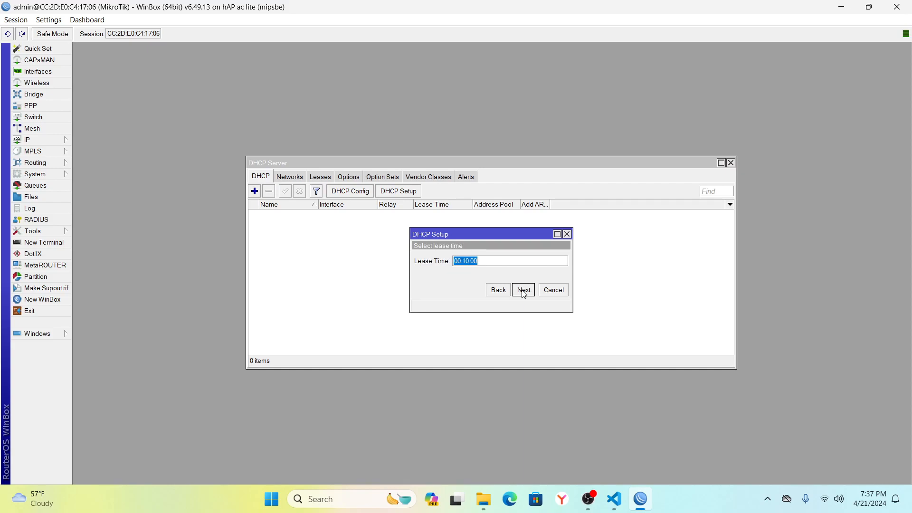
pyautogui.click(524, 291)
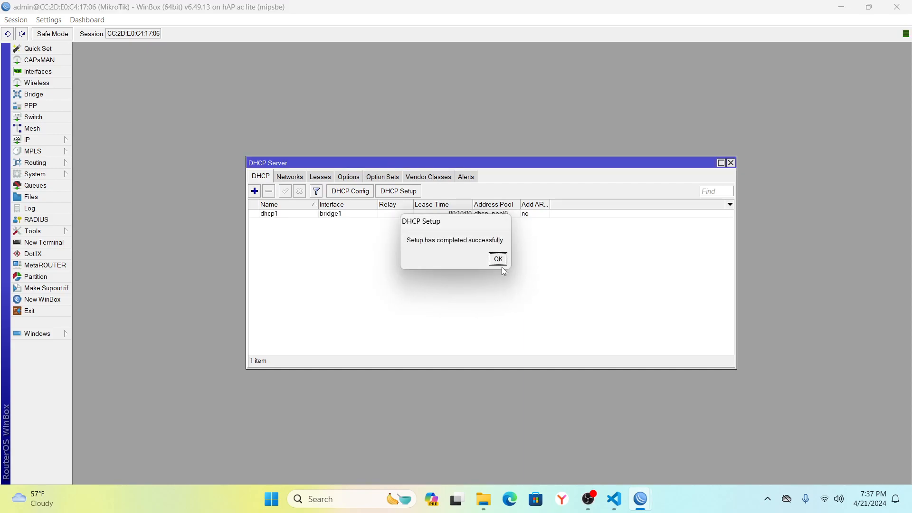
pyautogui.click(498, 259)
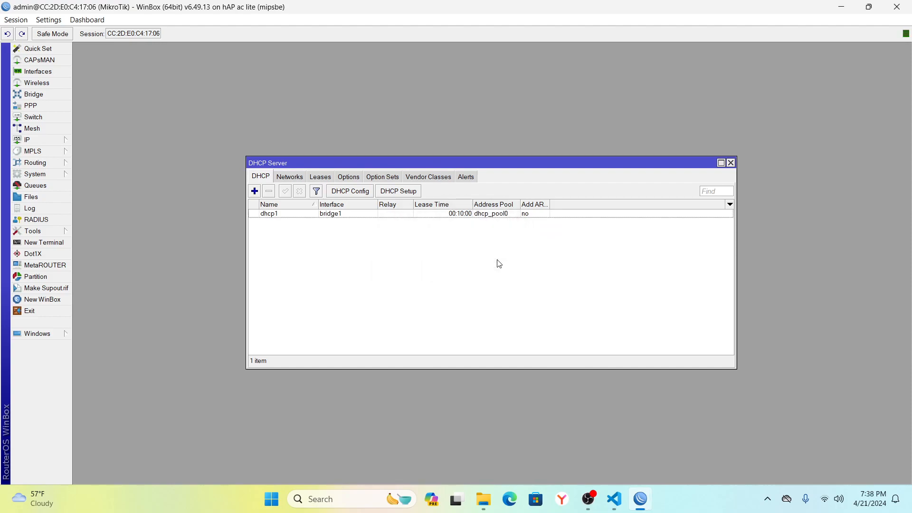
pyautogui.click(437, 214)
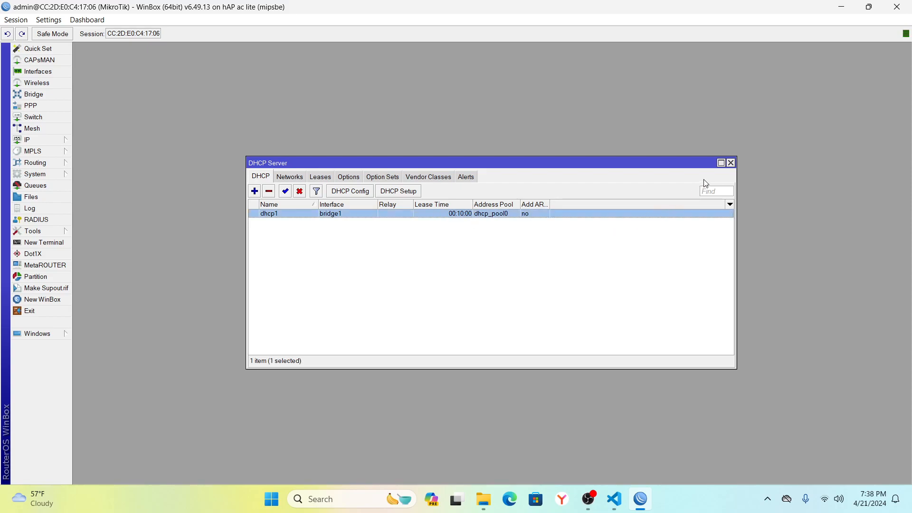
pyautogui.click(730, 163)
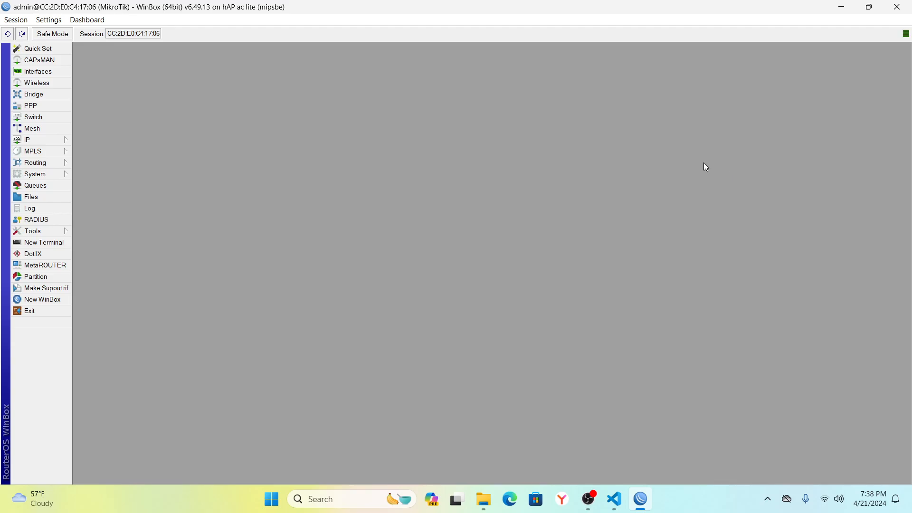
# In Bridge Ports, add ether2 as a port with bridge bridge1 and save it.
pyautogui.click(53, 97)
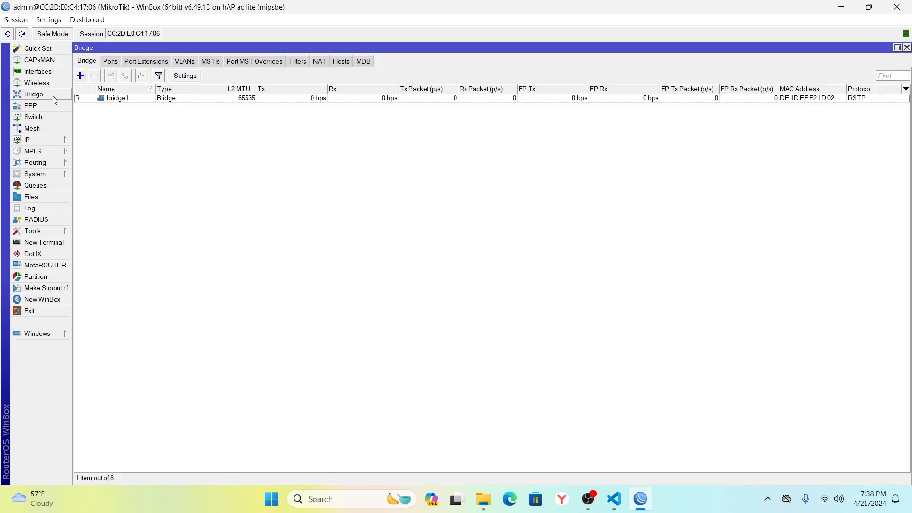
pyautogui.click(111, 62)
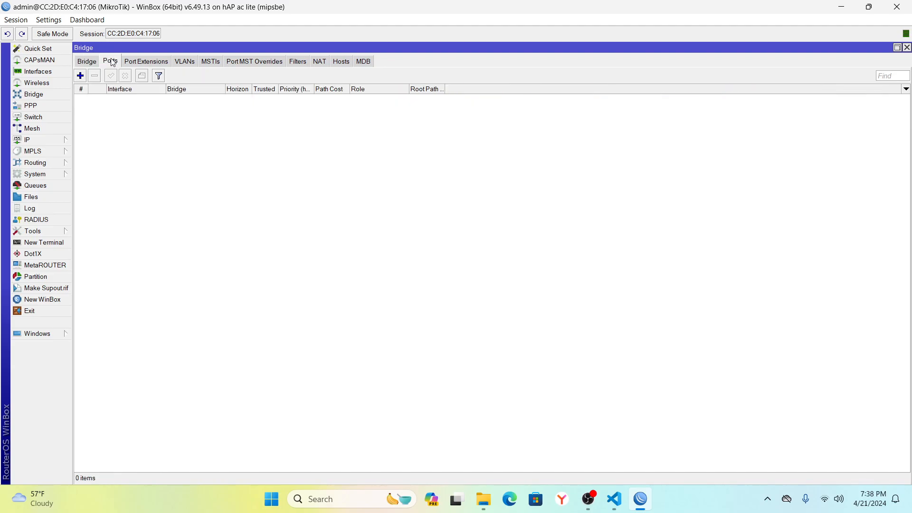
pyautogui.click(80, 76)
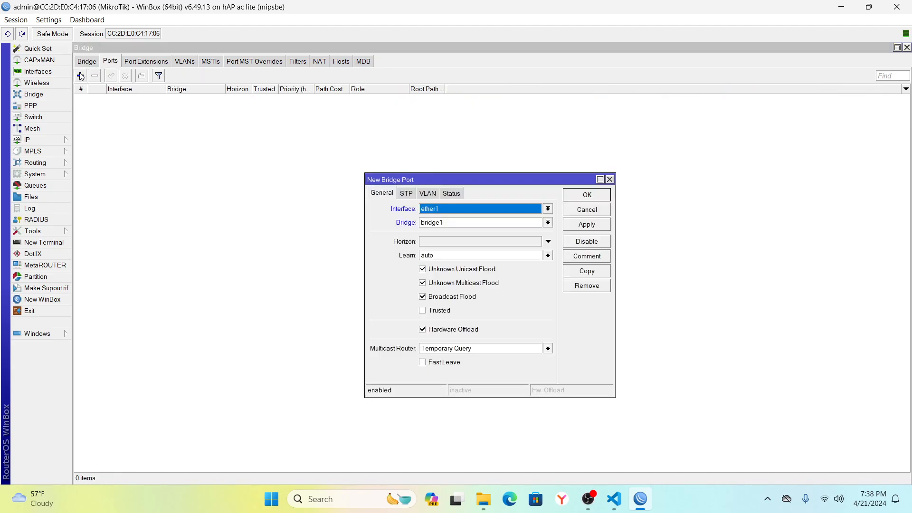
pyautogui.click(549, 209)
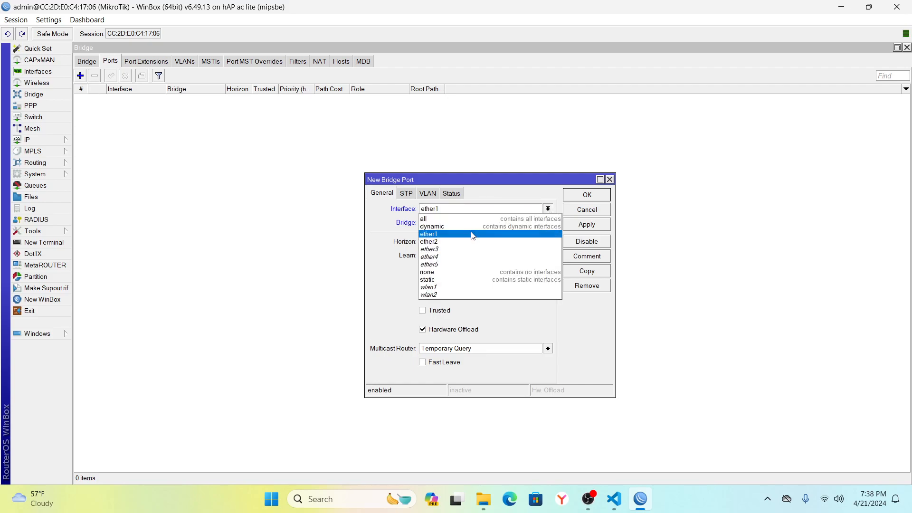
pyautogui.click(447, 242)
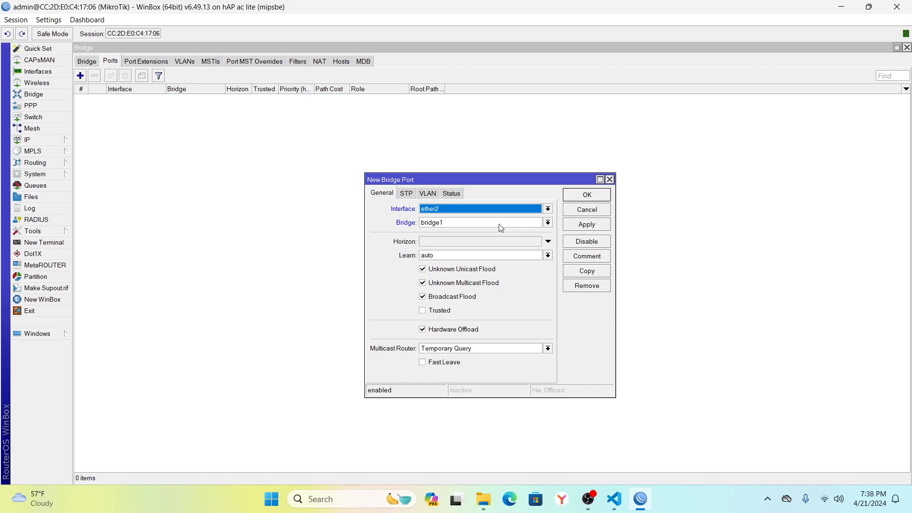
pyautogui.click(581, 230)
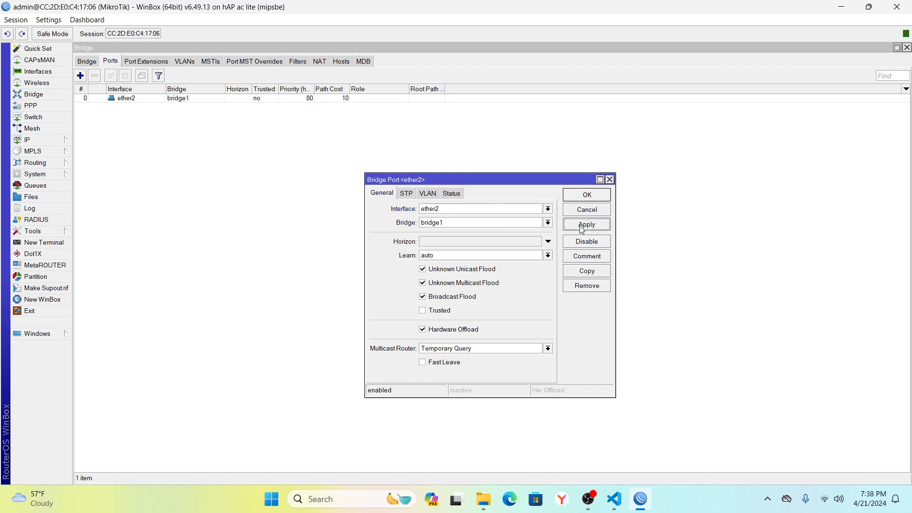
pyautogui.click(588, 197)
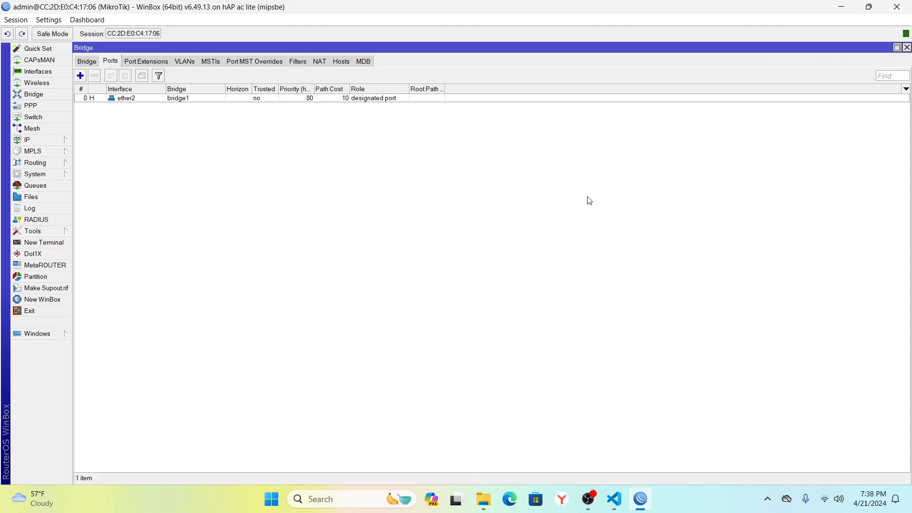
# Close the Bridge window and confirm Windows Network & internet shows Ethernet Connected.
pyautogui.click(906, 48)
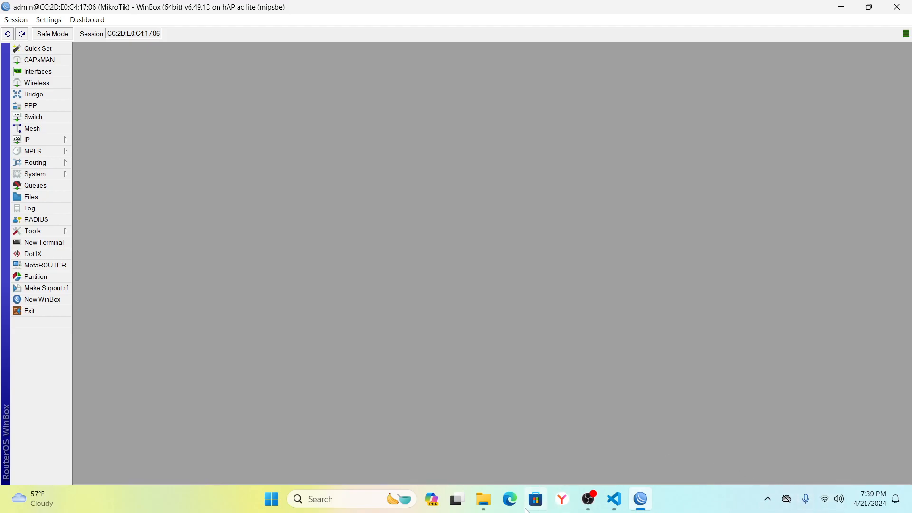
pyautogui.click(824, 502)
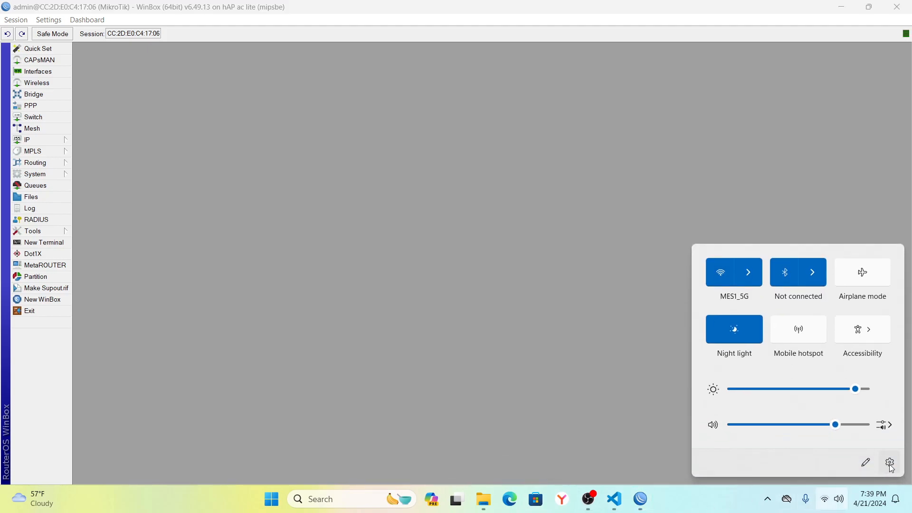
pyautogui.click(890, 464)
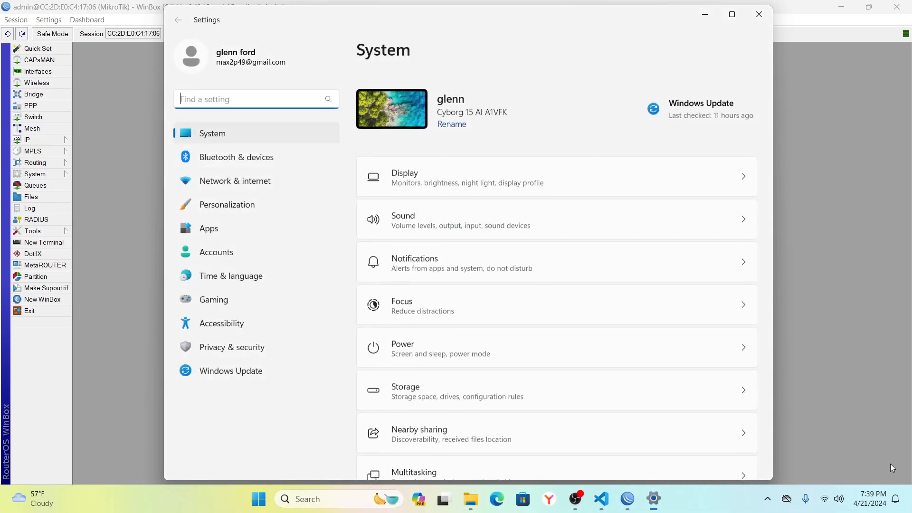
pyautogui.click(243, 183)
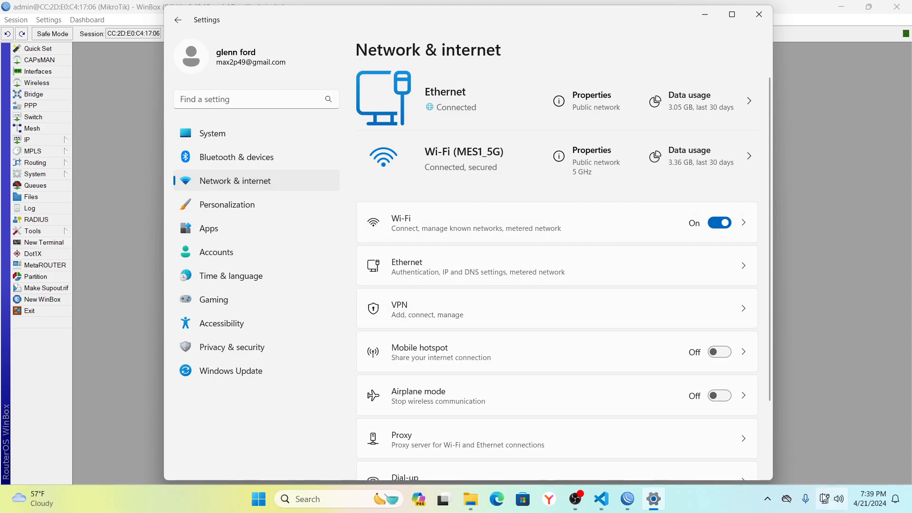
pyautogui.click(760, 17)
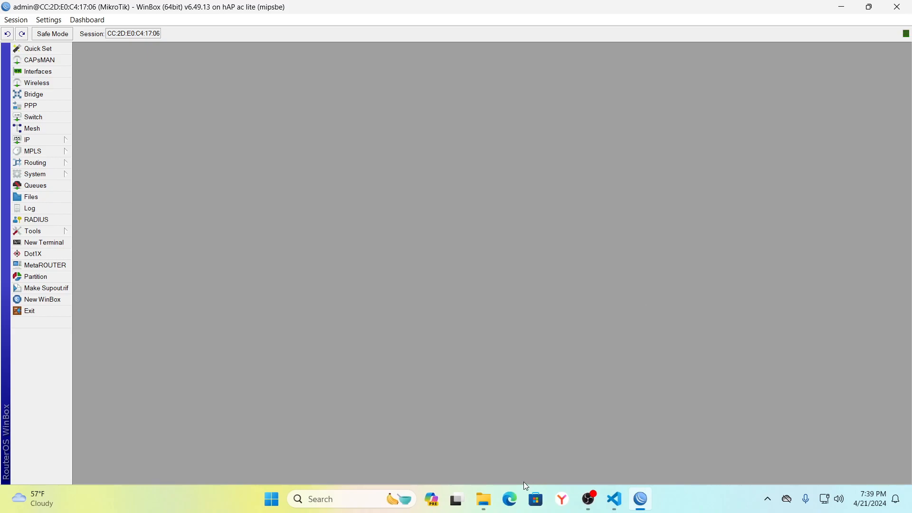
pyautogui.click(511, 498)
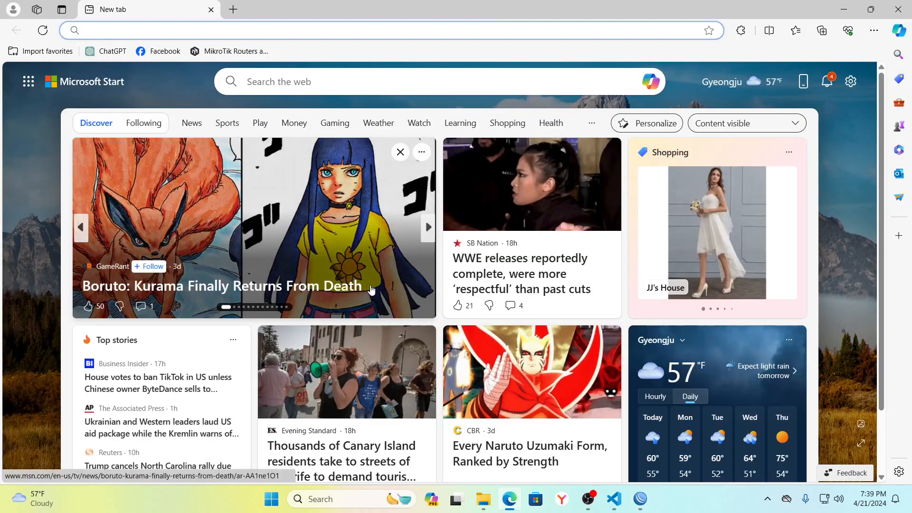
pyautogui.click(156, 51)
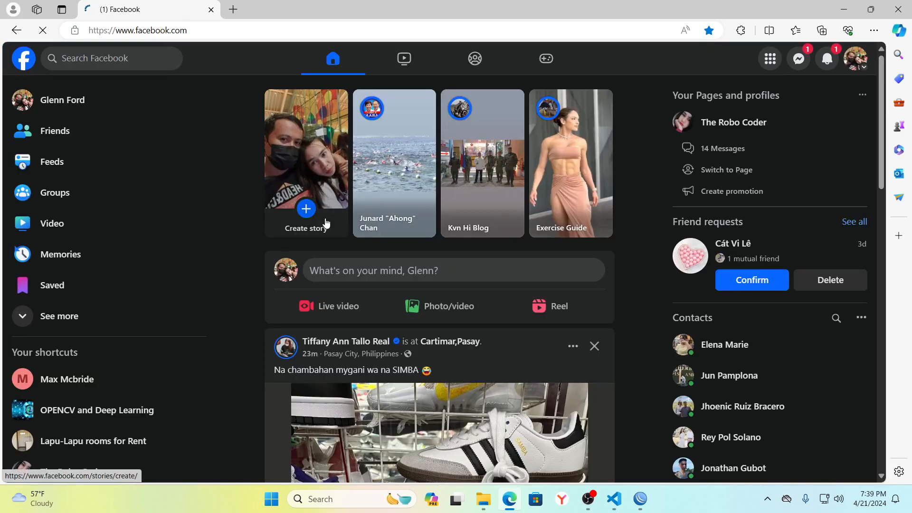
pyautogui.click(643, 499)
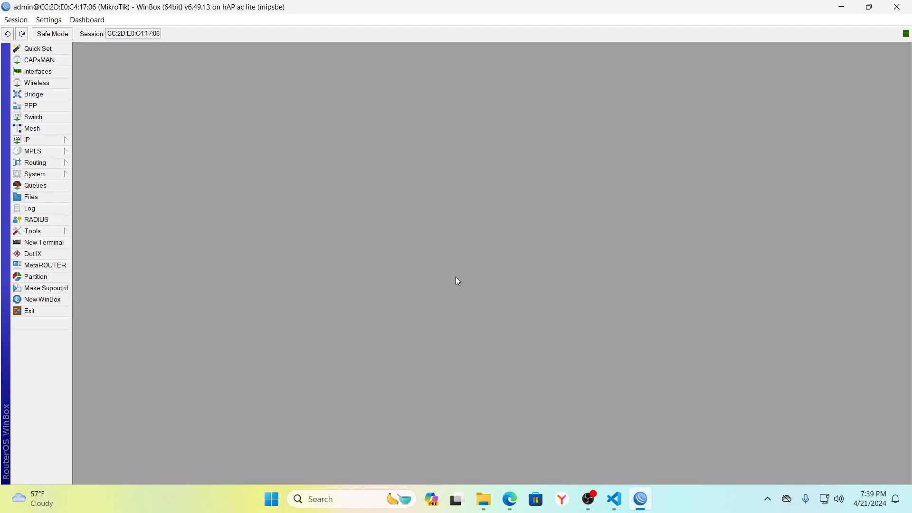
# Enable wlan1 in the Interface List and open its properties.
pyautogui.click(45, 74)
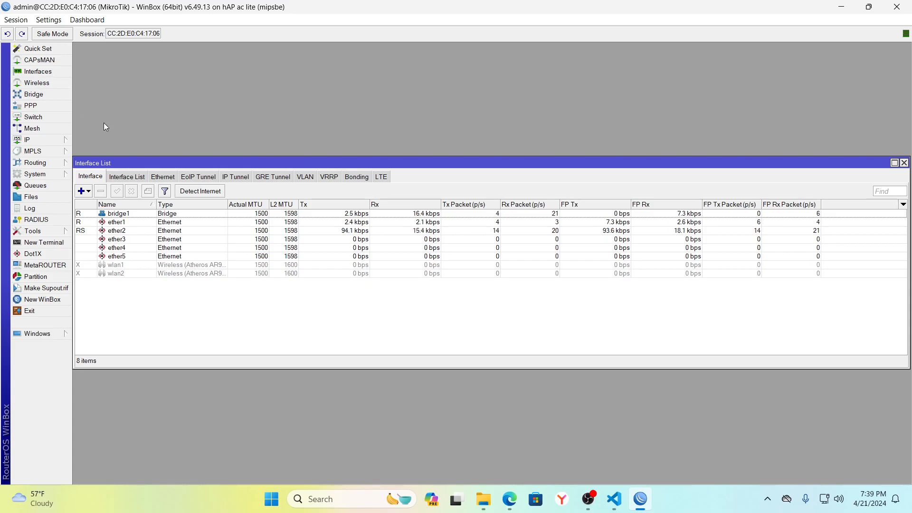
pyautogui.click(119, 266)
pyautogui.click(117, 191)
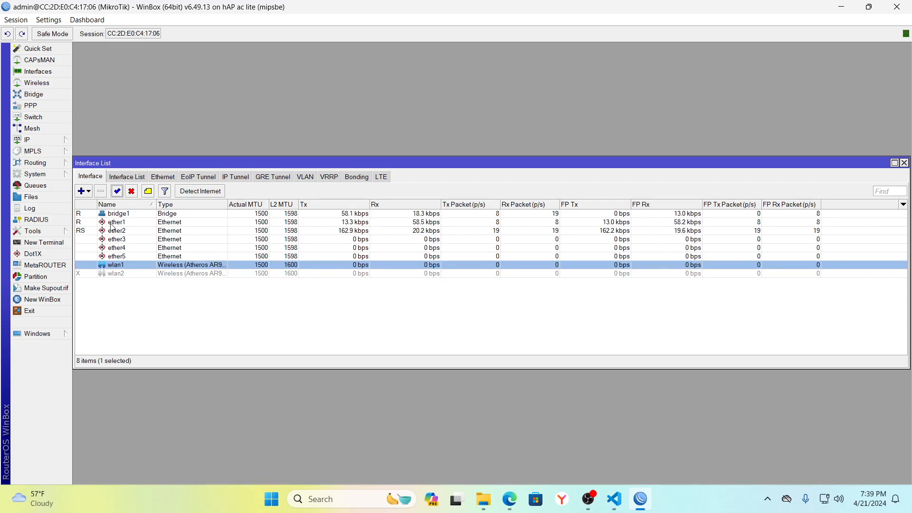
pyautogui.doubleClick(118, 266)
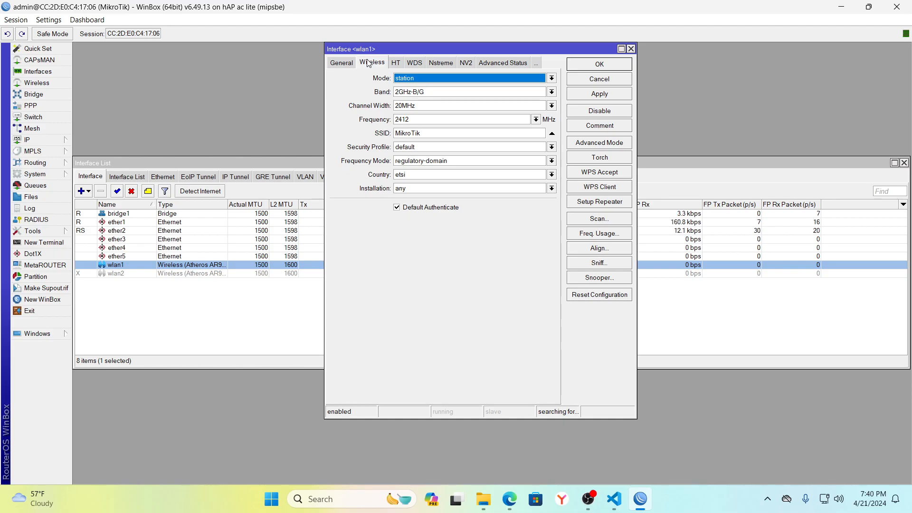
# Set wlan1's Mode to ap bridge and Band to 2GHz-B/G/N, then launch Freq. Usage.
pyautogui.click(411, 82)
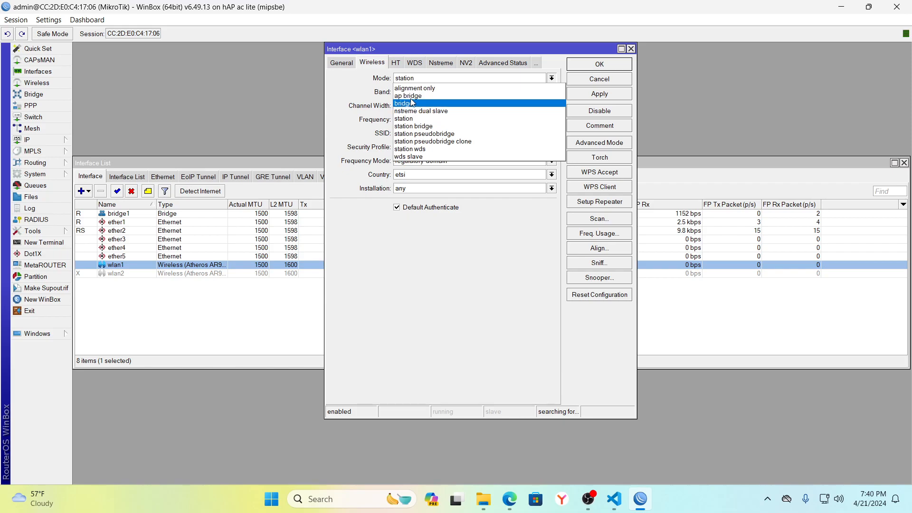
pyautogui.click(412, 96)
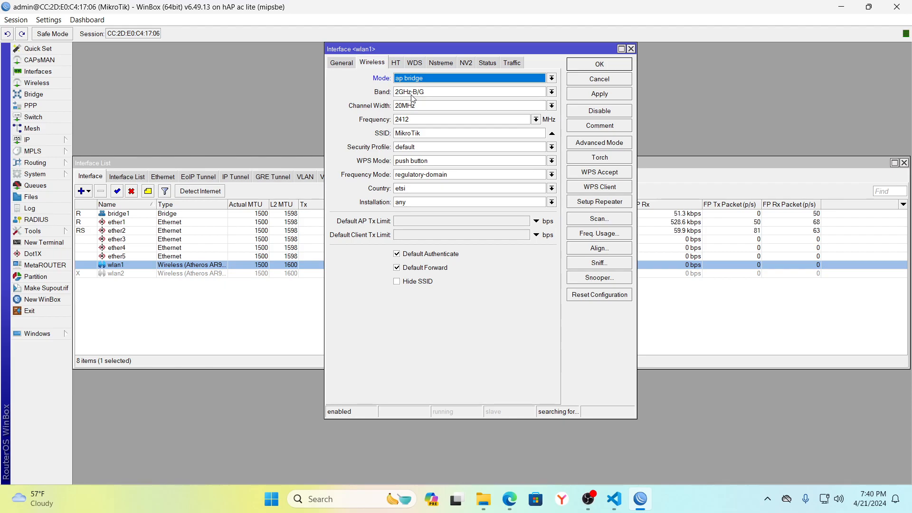
pyautogui.click(449, 93)
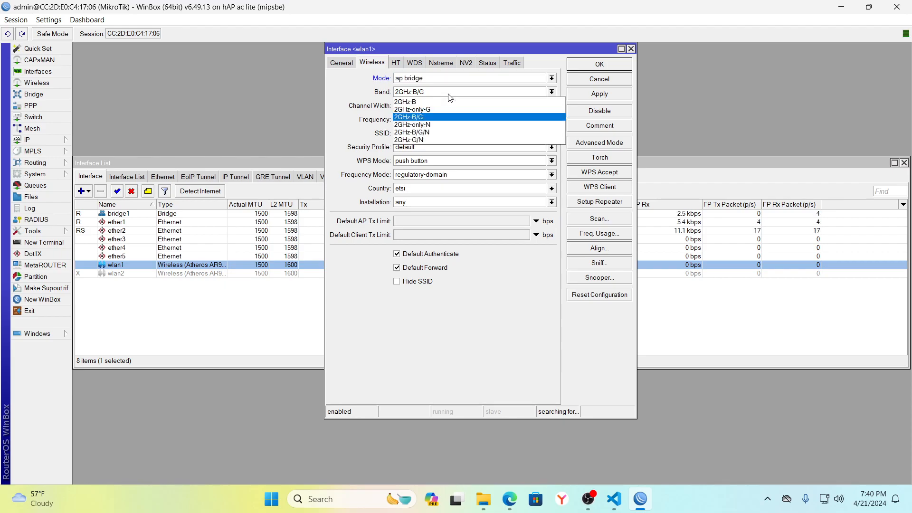
pyautogui.click(431, 134)
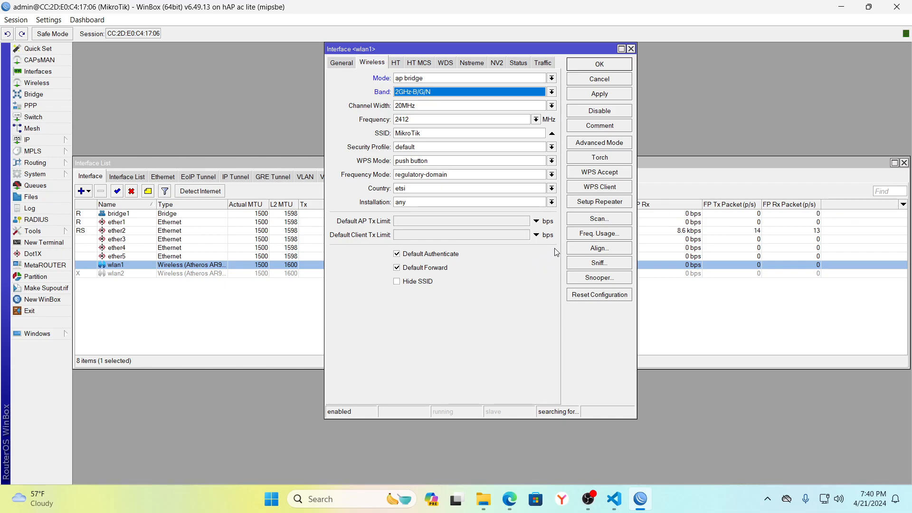
pyautogui.click(592, 234)
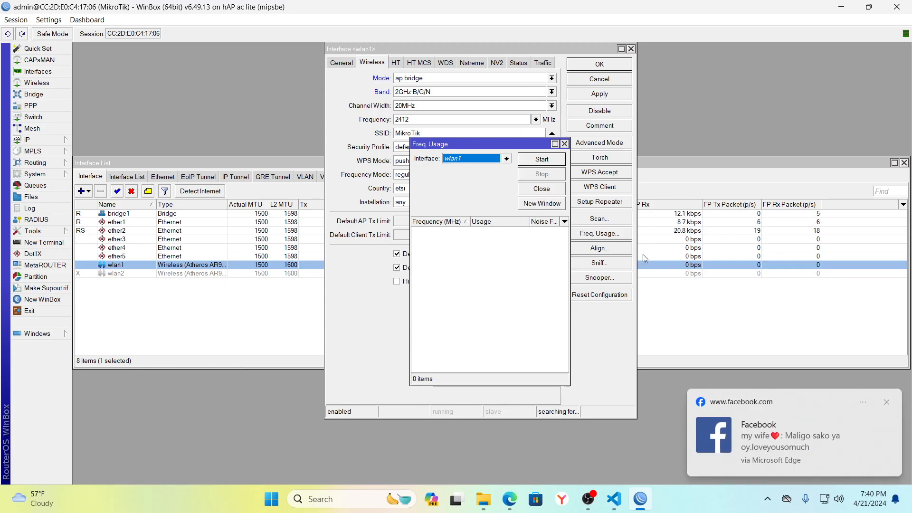
# Dismiss the notification, scan 2.4 GHz frequency usage, and close the Freq. Usage window.
pyautogui.click(887, 402)
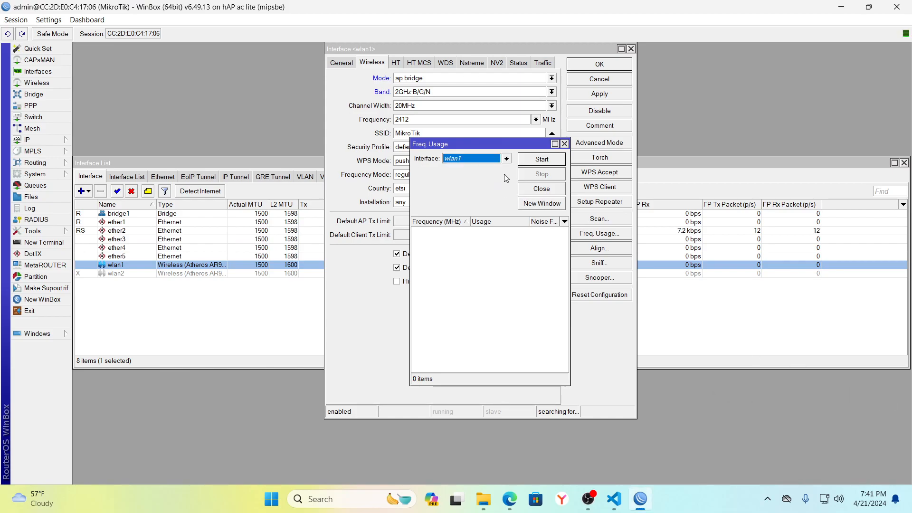
pyautogui.click(537, 162)
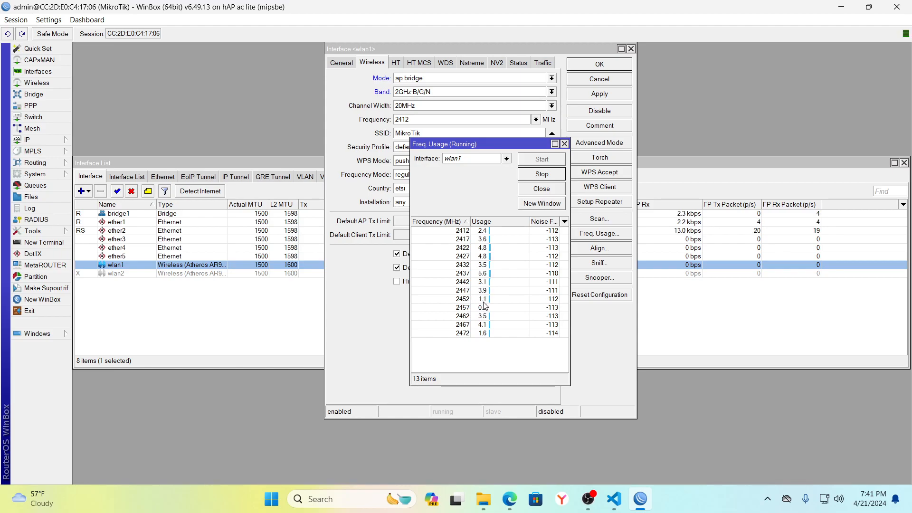
pyautogui.click(564, 144)
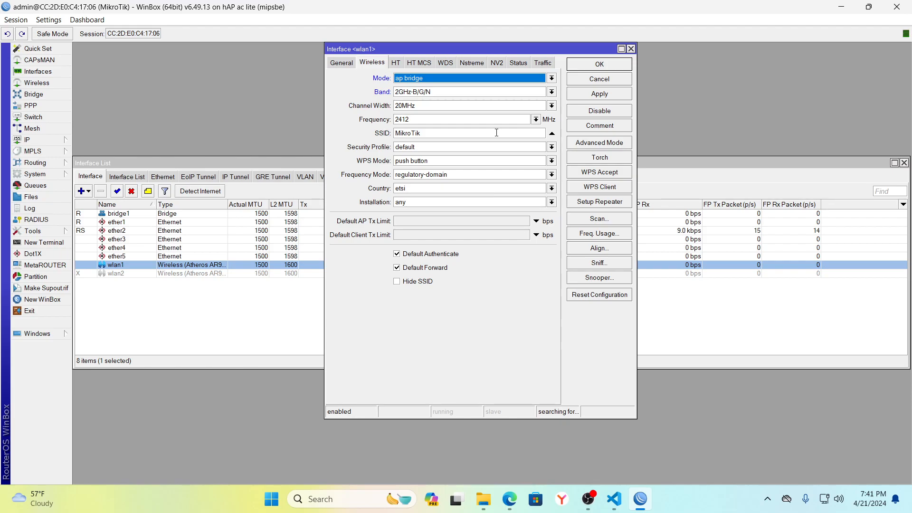
# Set wlan1's frequency to 2457 MHz and replace the MikroTik SSID with a personalized network name.
pyautogui.click(535, 119)
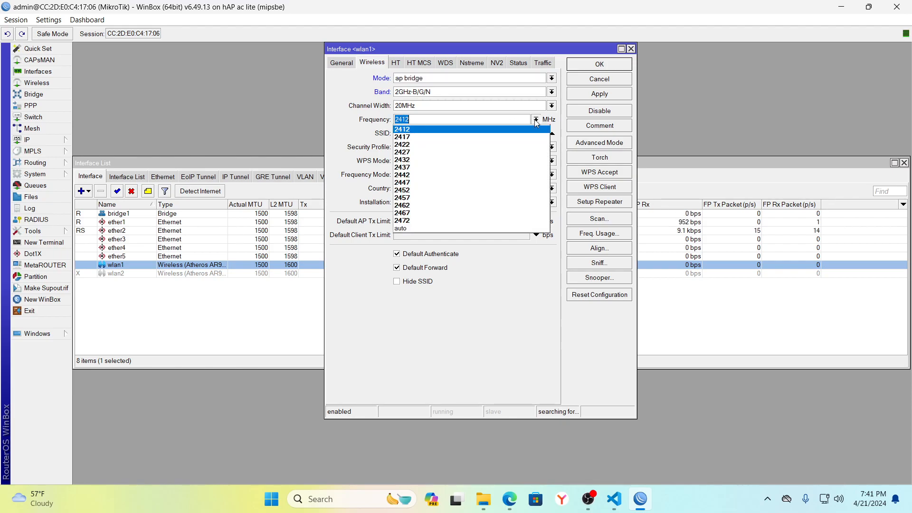
pyautogui.click(418, 198)
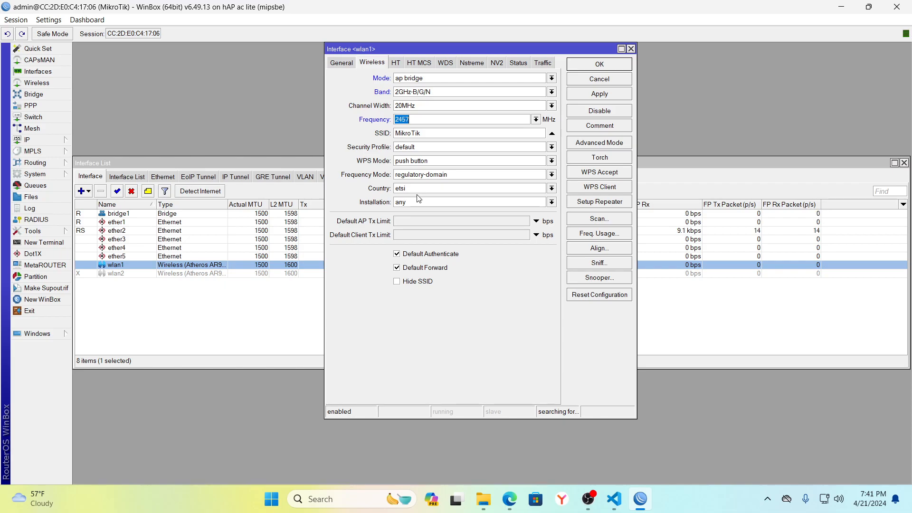
pyautogui.click(445, 133)
pyautogui.press('BackSpace')
pyautogui.press('BackSpace')
pyautogui.press('BackSpace')
pyautogui.press('BackSpace')
pyautogui.press('BackSpace')
pyautogui.press('BackSpace')
pyautogui.press('BackSpace')
pyautogui.press('BackSpace')
pyautogui.write('glenn wifi')
# Review the security profile options and save wlan1's wireless settings.
pyautogui.click(450, 147)
pyautogui.click(450, 147)
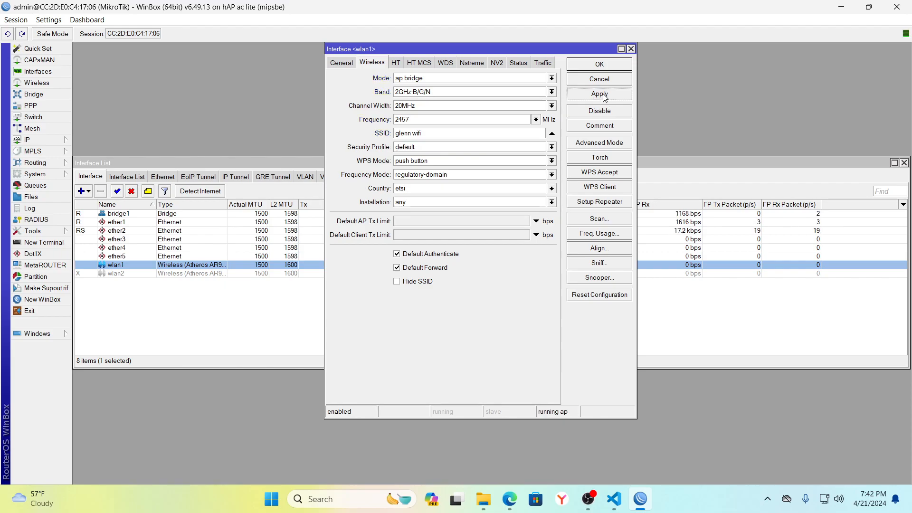
pyautogui.click(604, 65)
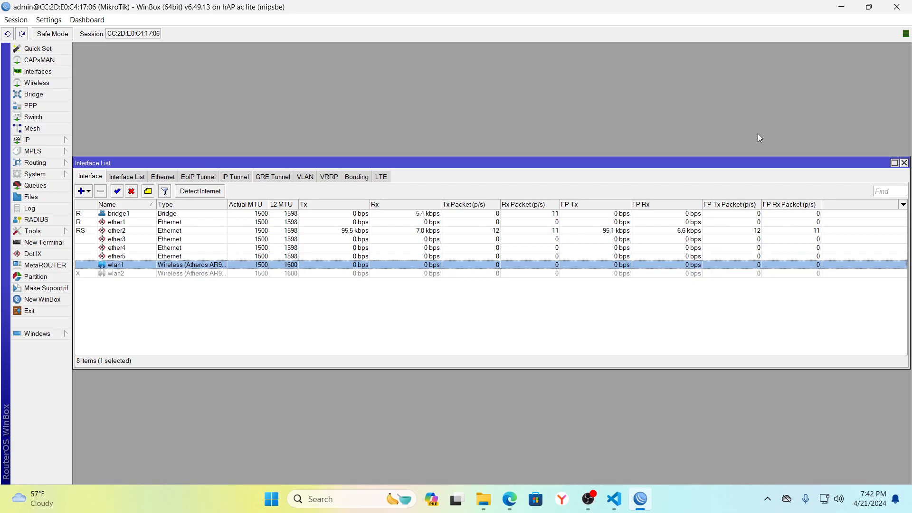
# Close the Interface List and add the address 192.168.30.1/24 on interface wlan1.
pyautogui.click(904, 162)
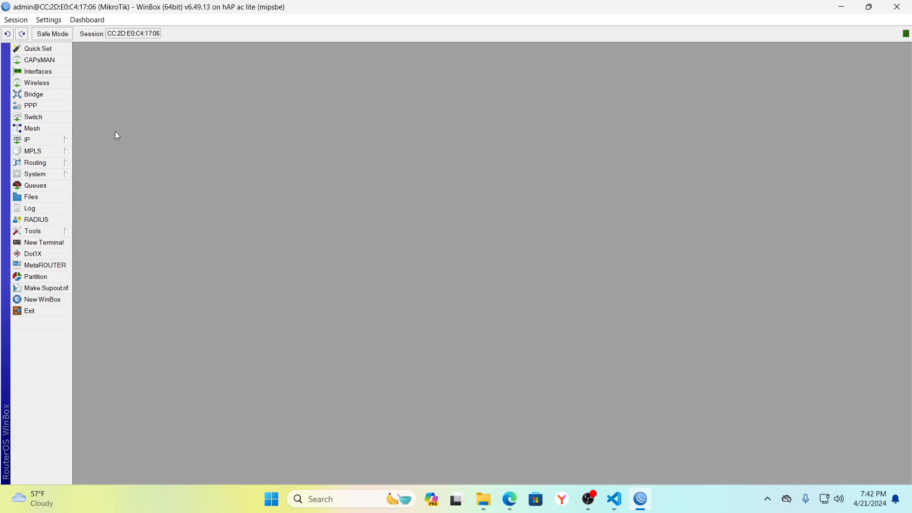
pyautogui.click(34, 138)
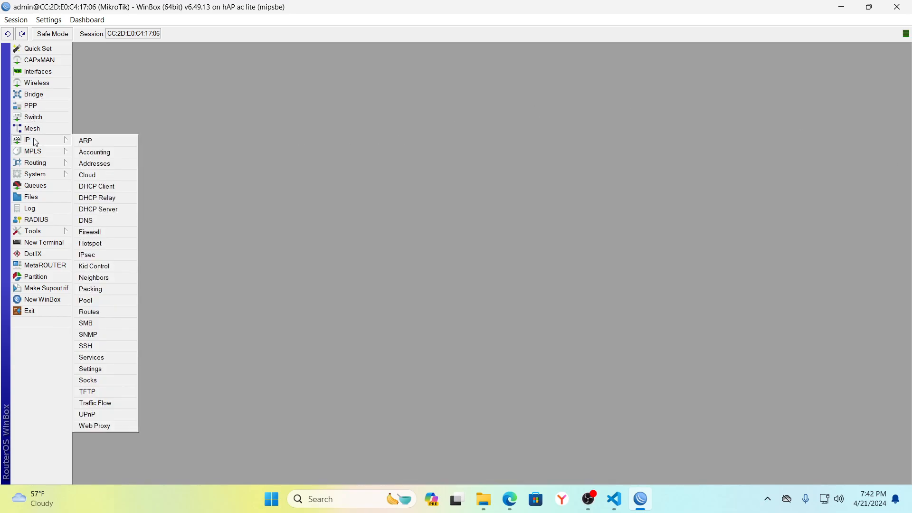
pyautogui.click(94, 164)
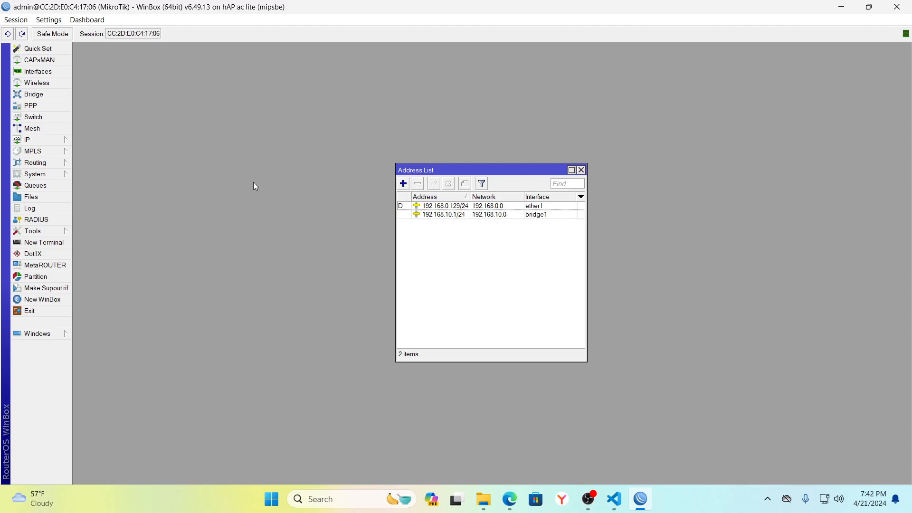
pyautogui.click(403, 184)
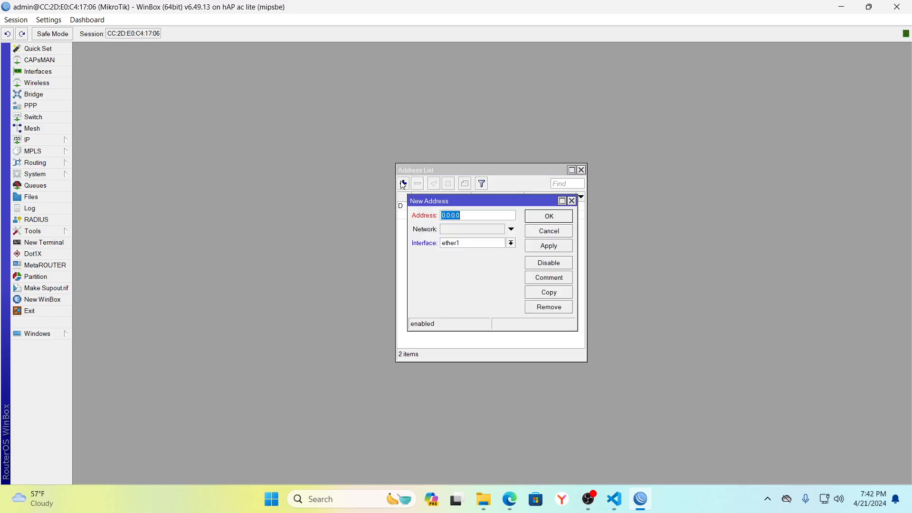
pyautogui.write('192.168.30.1/24')
pyautogui.click(511, 243)
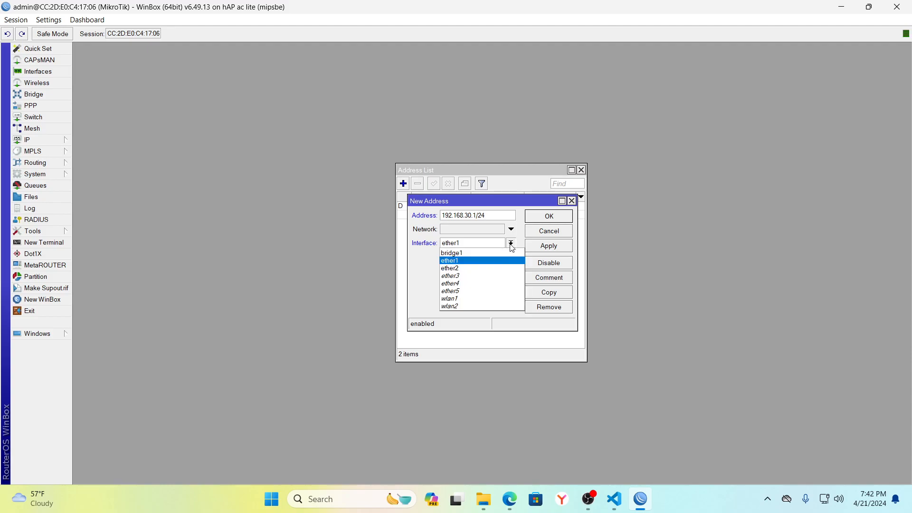
pyautogui.click(462, 299)
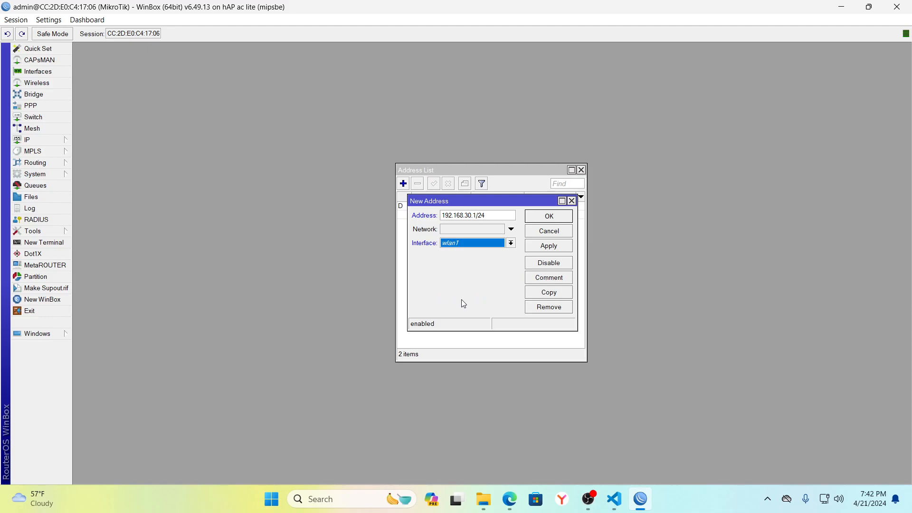
pyautogui.click(551, 247)
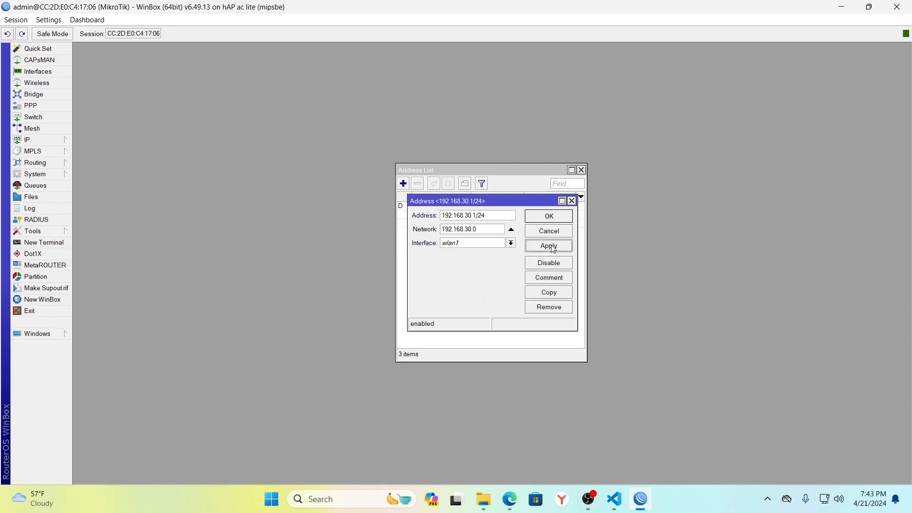
pyautogui.click(550, 218)
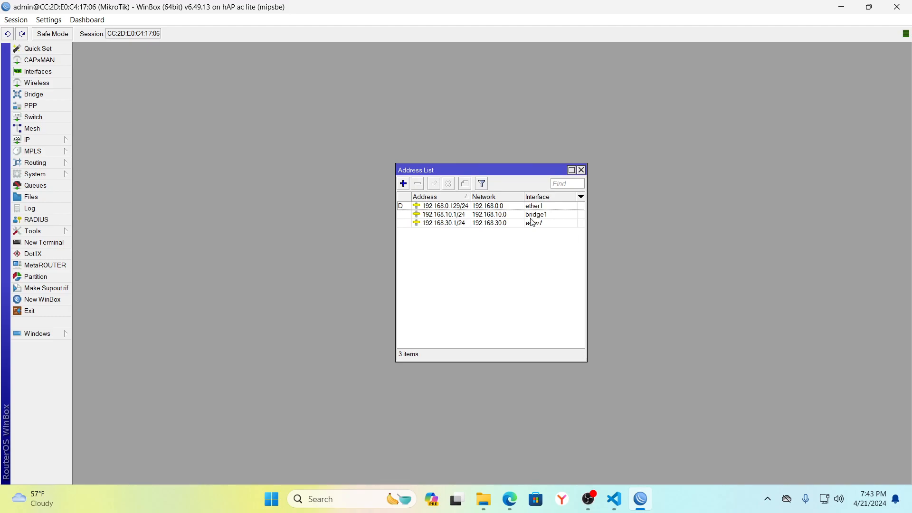
pyautogui.click(506, 224)
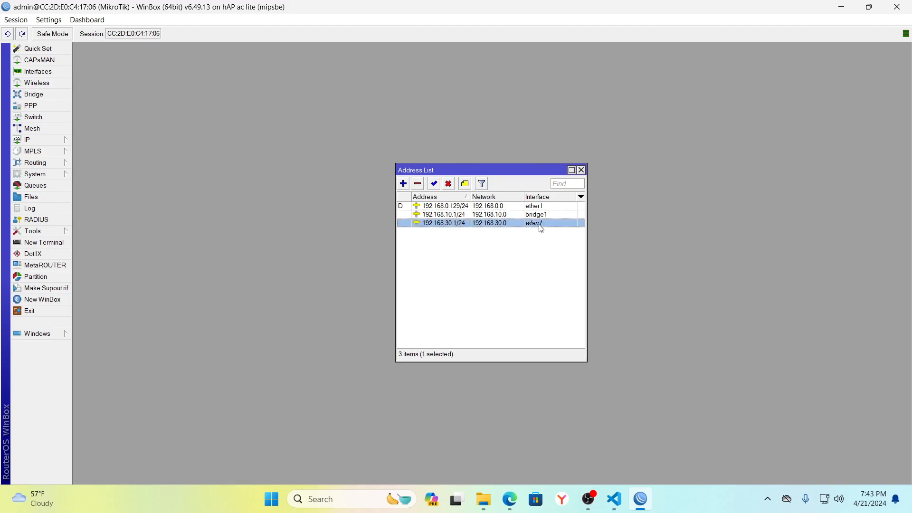
# Add a bridge port with interface wlan1 on bridge1, next to ether2, and save it.
pyautogui.click(582, 170)
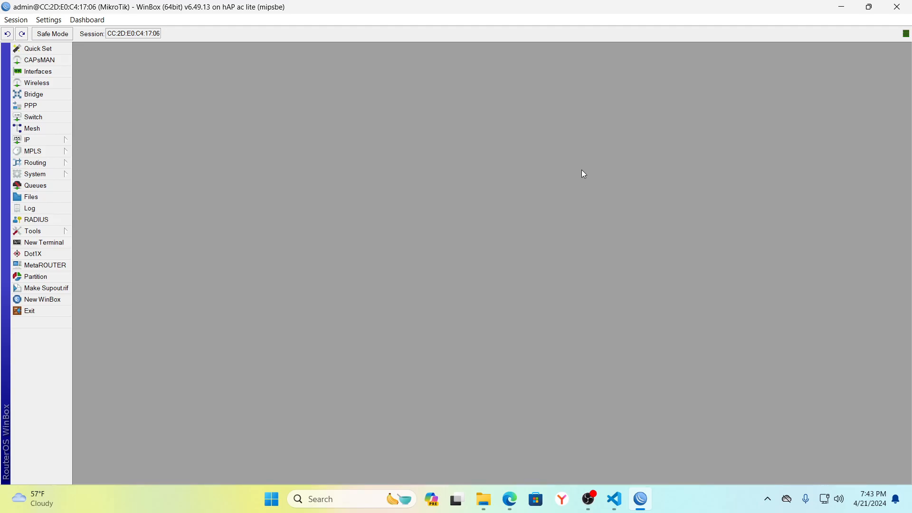
pyautogui.click(43, 96)
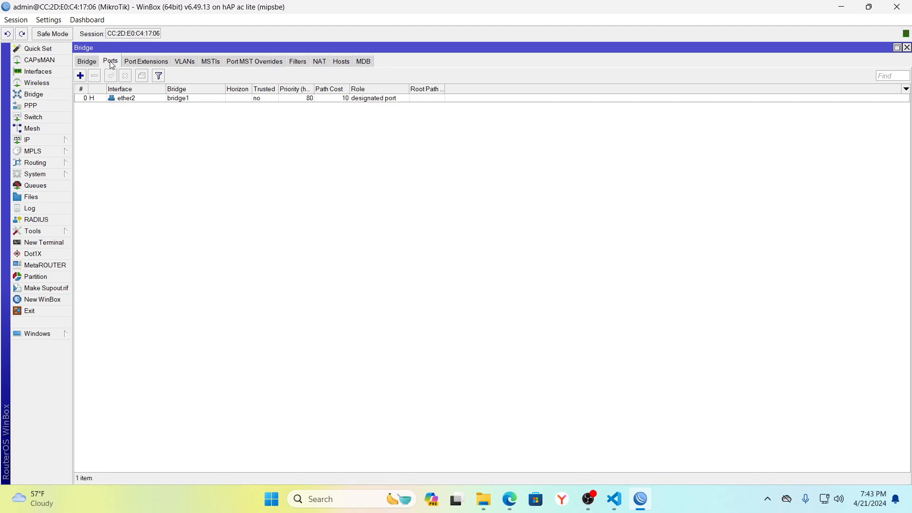
pyautogui.click(80, 77)
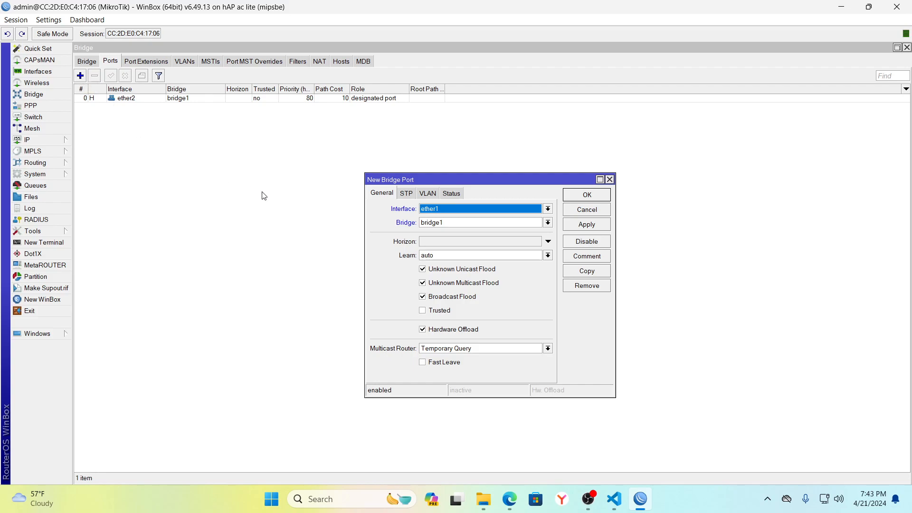
pyautogui.click(547, 209)
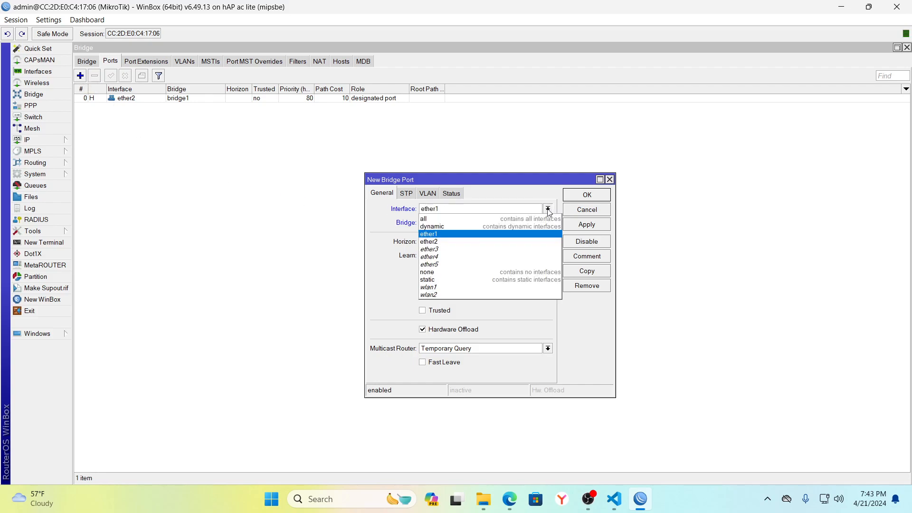
pyautogui.click(440, 288)
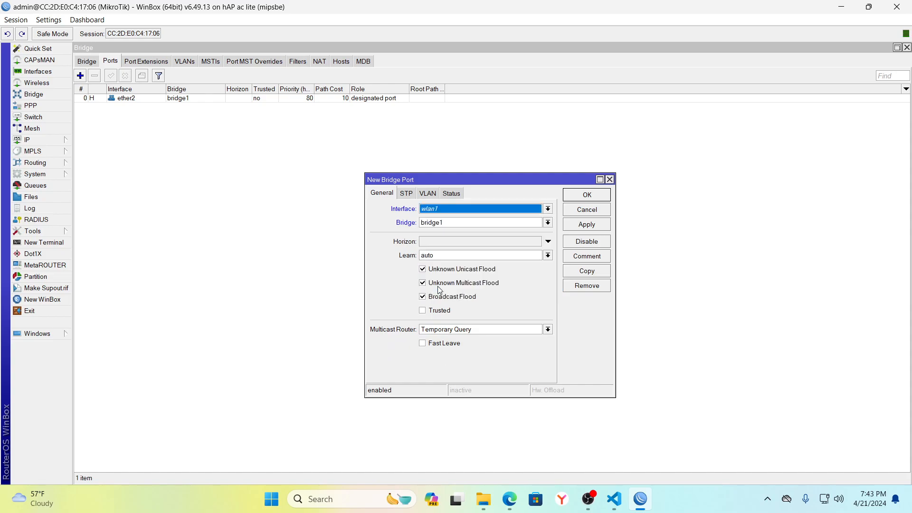
pyautogui.click(584, 225)
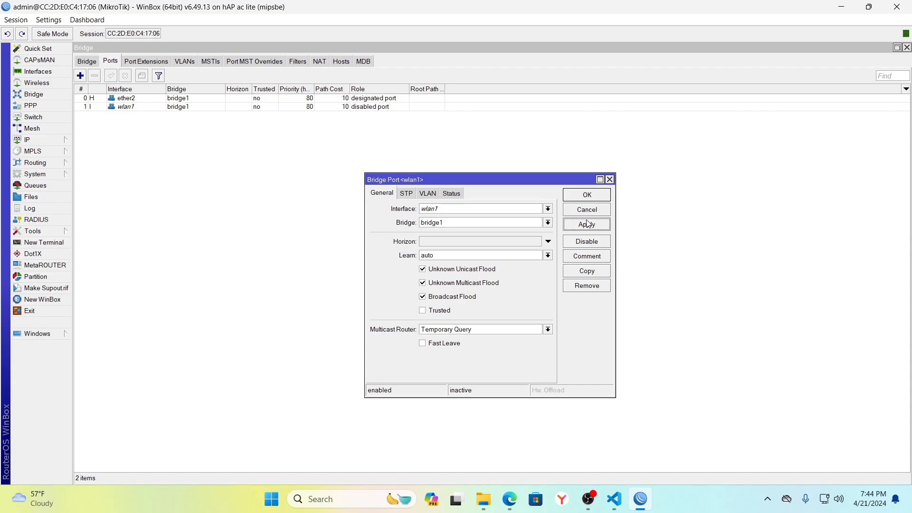
pyautogui.click(527, 222)
pyautogui.click(526, 223)
pyautogui.click(582, 225)
pyautogui.click(587, 196)
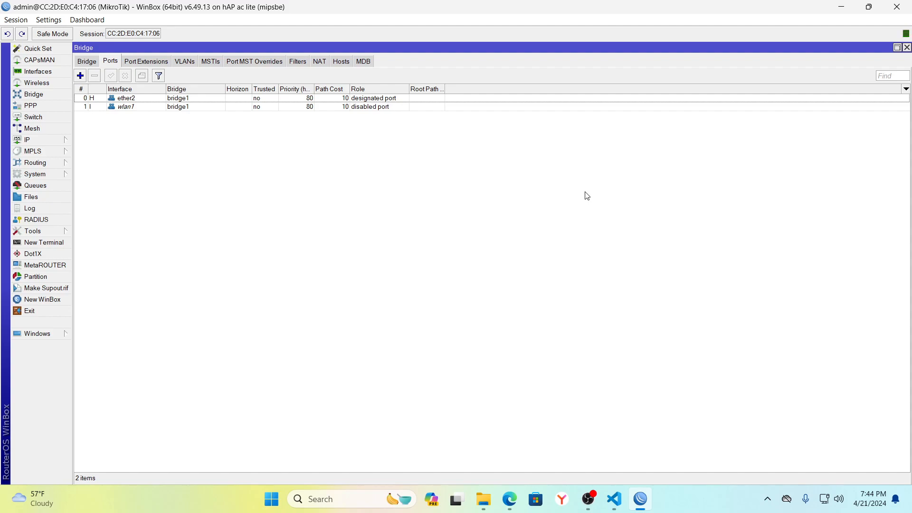
# Join the router's open Wi-Fi network from Windows Network & internet Wi-Fi settings.
pyautogui.click(906, 48)
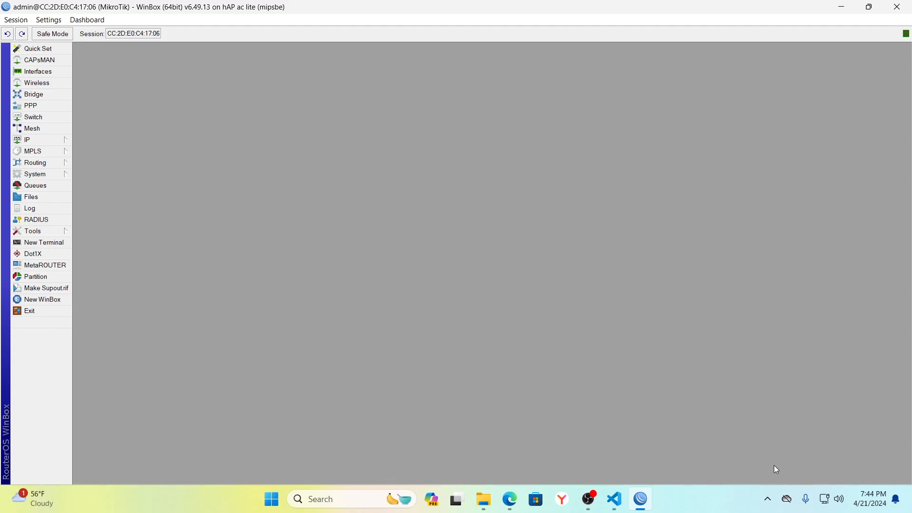
pyautogui.click(823, 502)
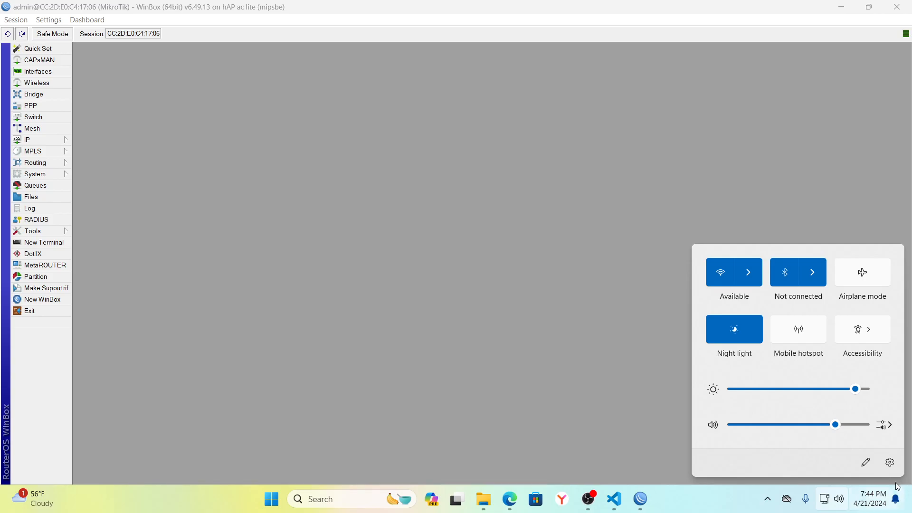
pyautogui.click(890, 462)
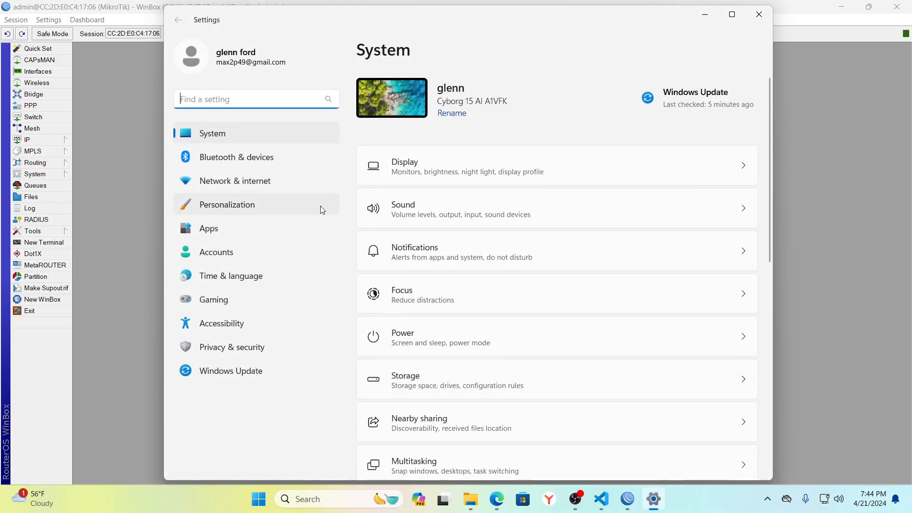
pyautogui.click(235, 182)
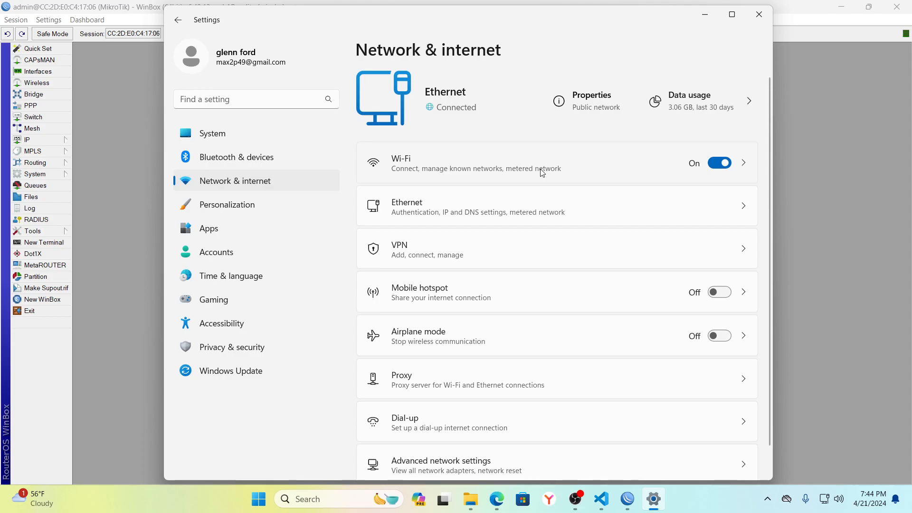
pyautogui.click(499, 163)
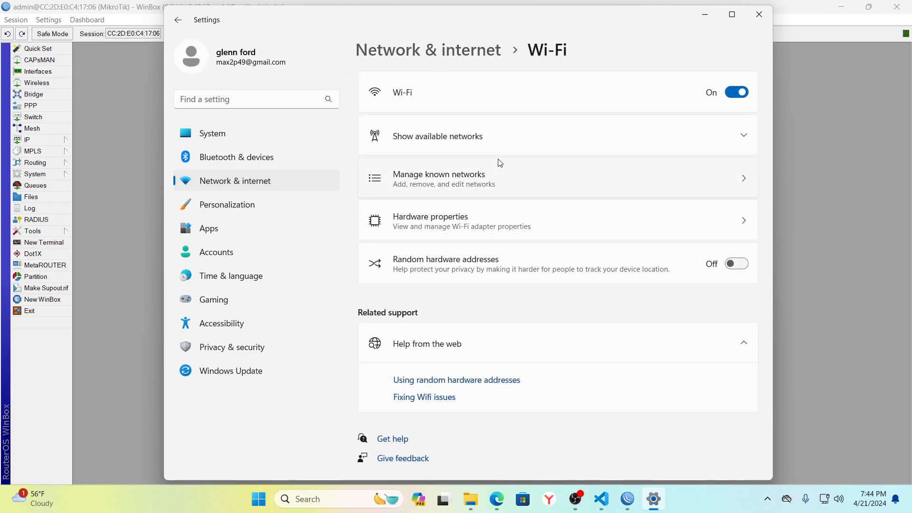
pyautogui.click(444, 141)
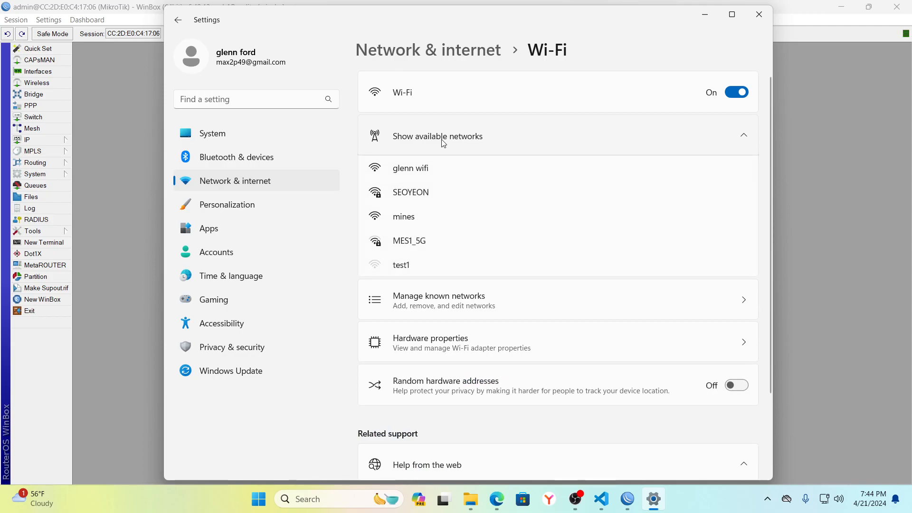
pyautogui.click(409, 171)
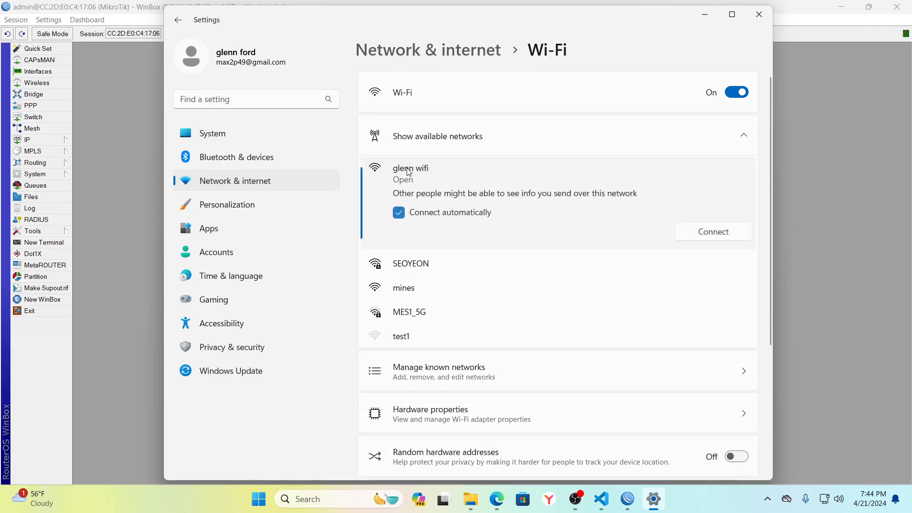
pyautogui.click(714, 233)
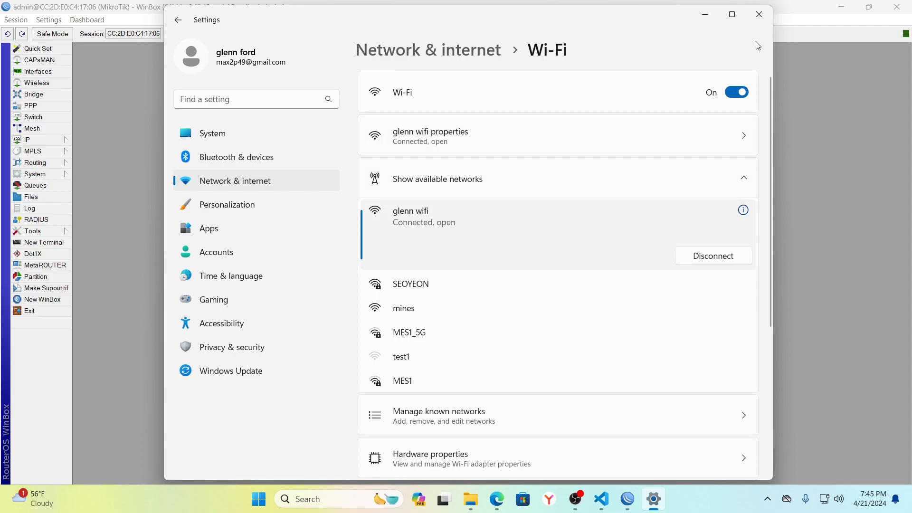
pyautogui.click(759, 15)
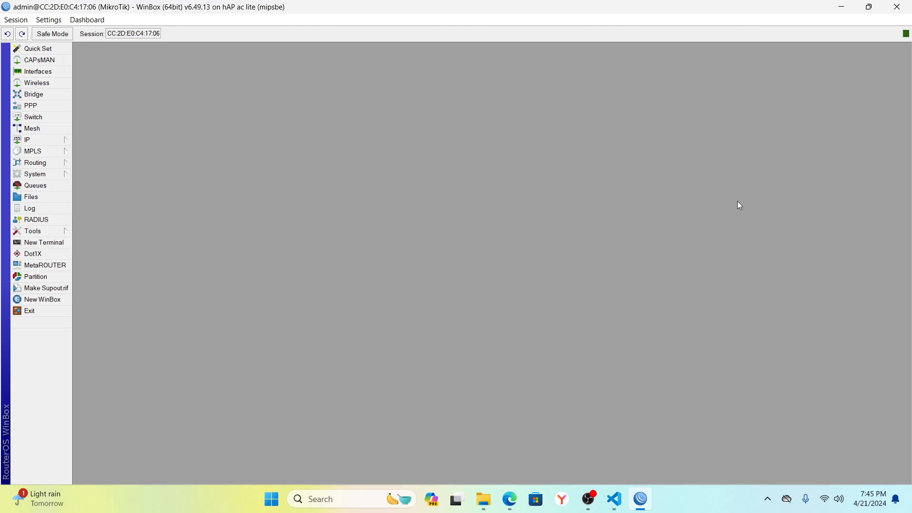
# Reload Facebook in Edge to test the connection, then return to the WinBox router session.
pyautogui.click(510, 499)
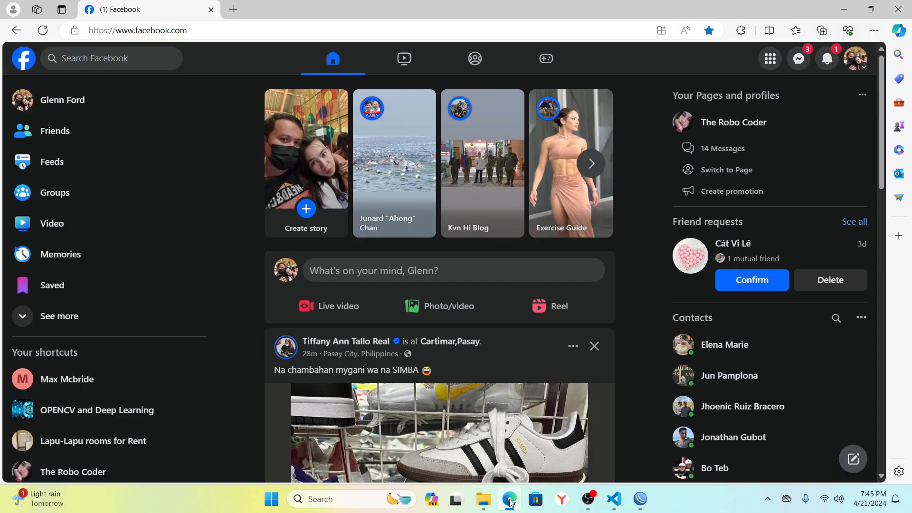
pyautogui.click(42, 30)
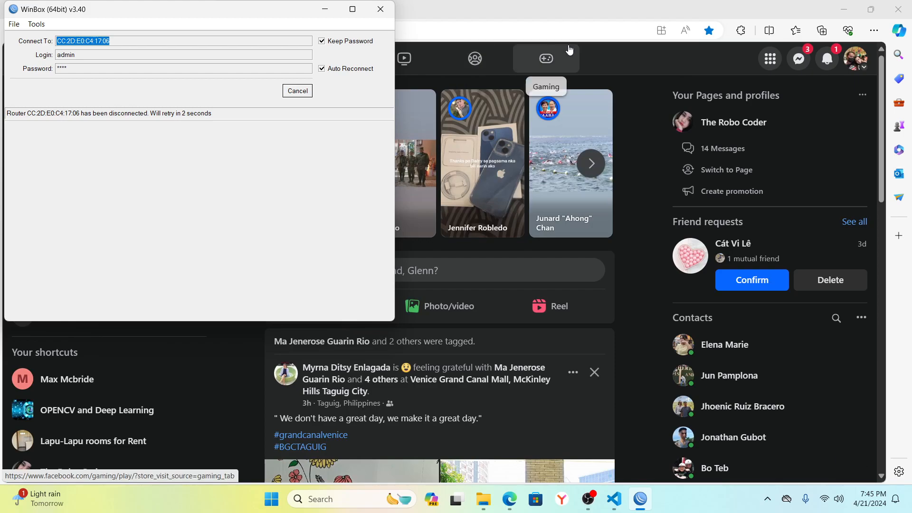
pyautogui.click(665, 6)
pyautogui.click(44, 31)
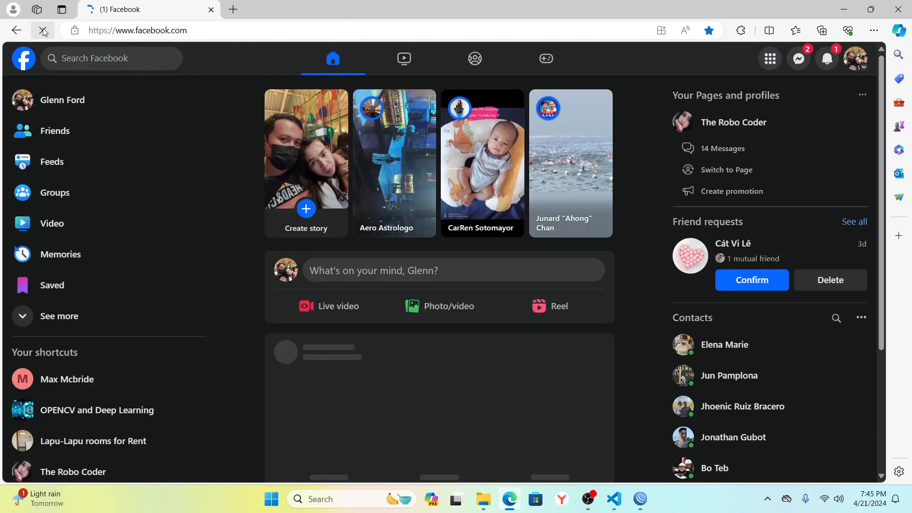
pyautogui.click(641, 499)
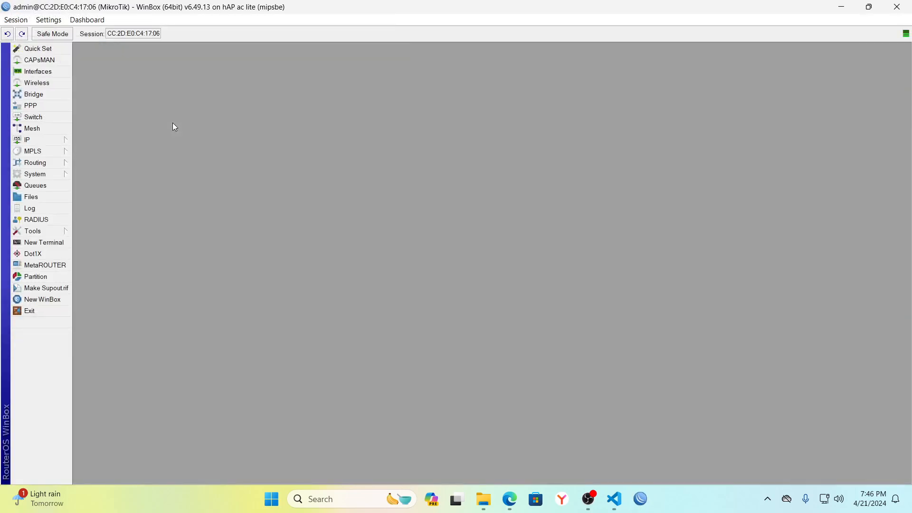
# Create security profile profile1 using dynamic keys, WPA PSK and WPA2 PSK, with the pre-shared key entered.
pyautogui.click(37, 82)
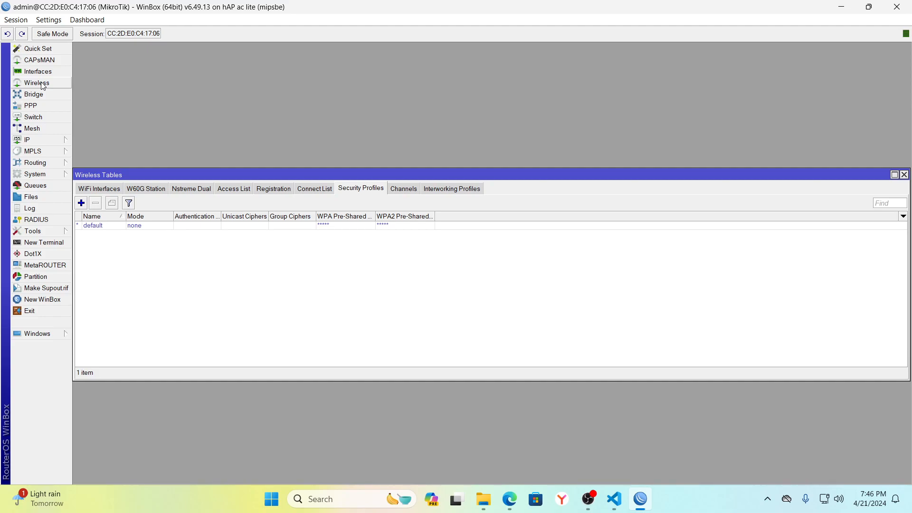
pyautogui.click(364, 189)
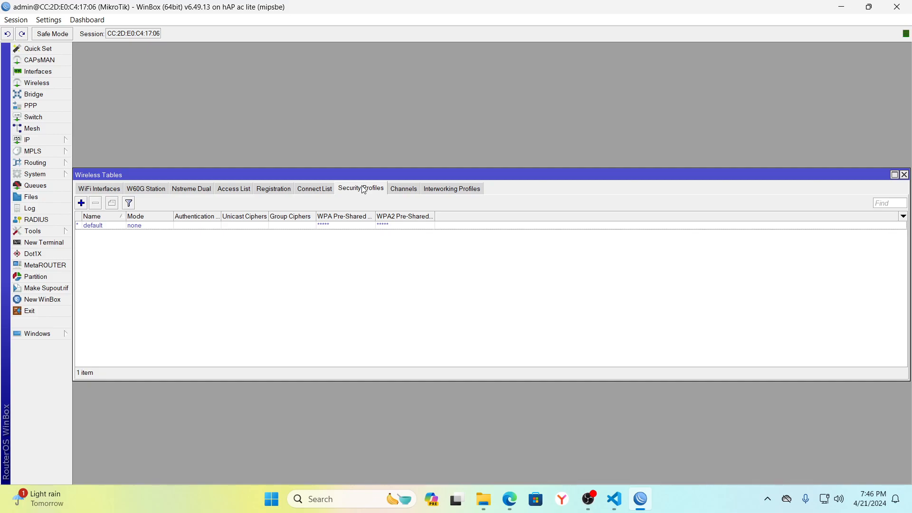
pyautogui.click(82, 203)
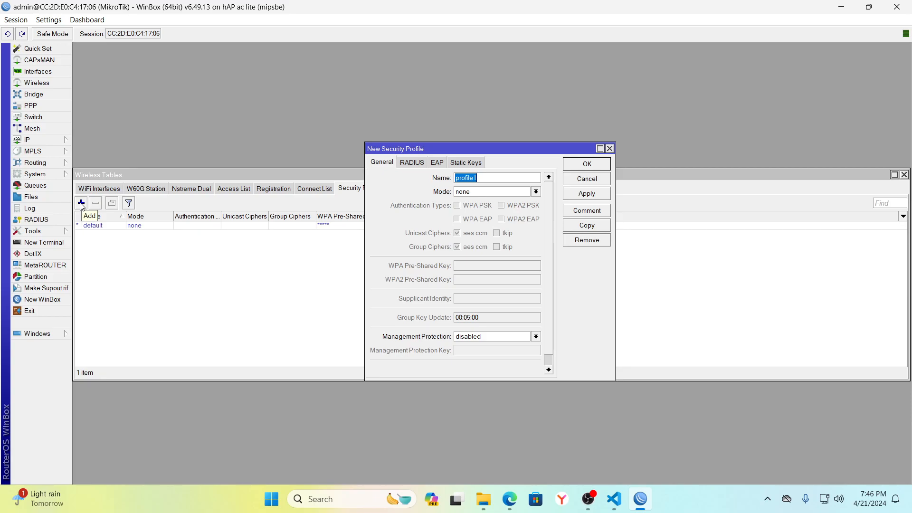
pyautogui.click(501, 178)
pyautogui.click(492, 192)
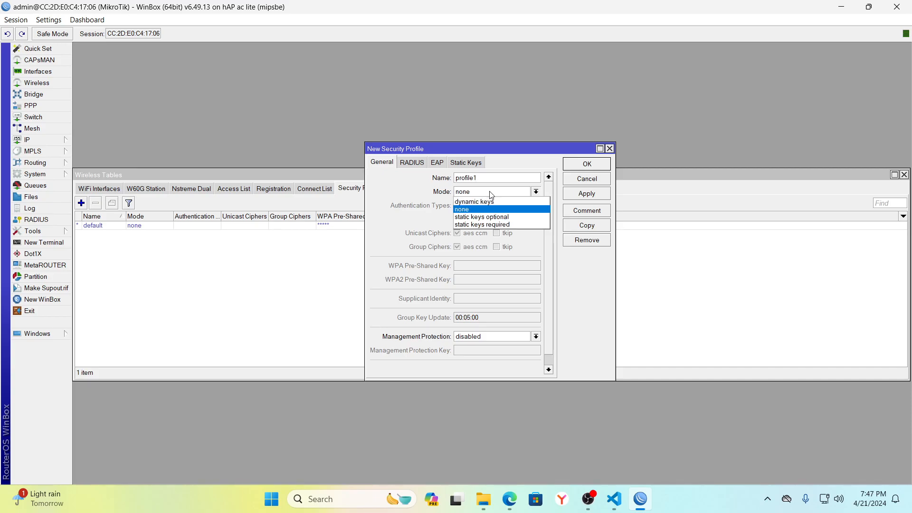
pyautogui.click(480, 203)
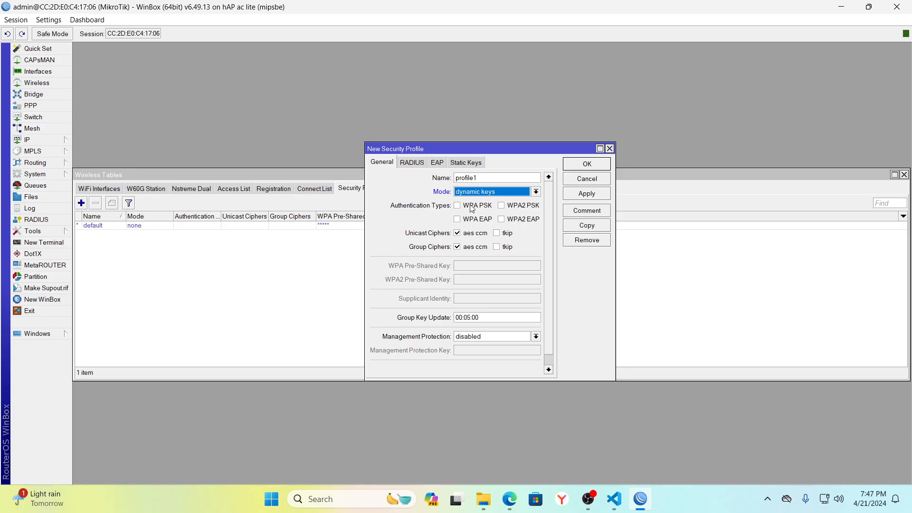
pyautogui.click(458, 209)
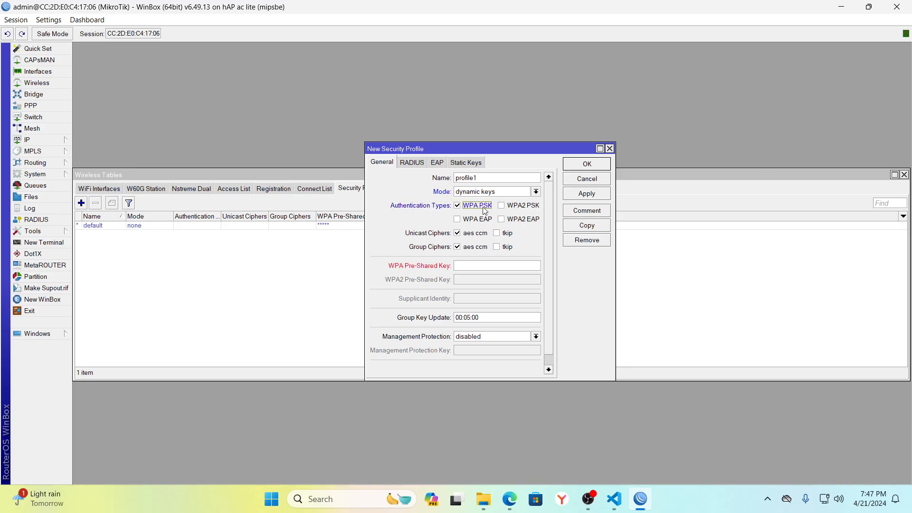
pyautogui.click(502, 207)
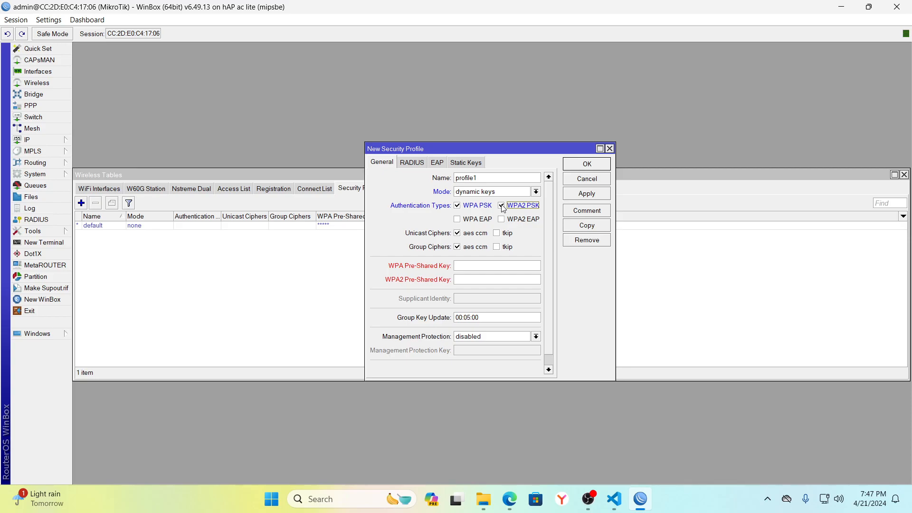
pyautogui.click(477, 264)
pyautogui.write('****************')
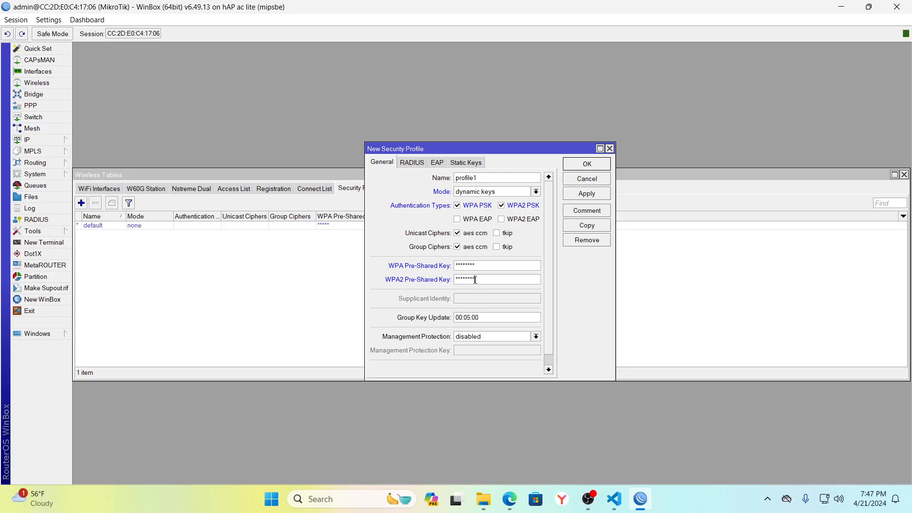
pyautogui.click(591, 197)
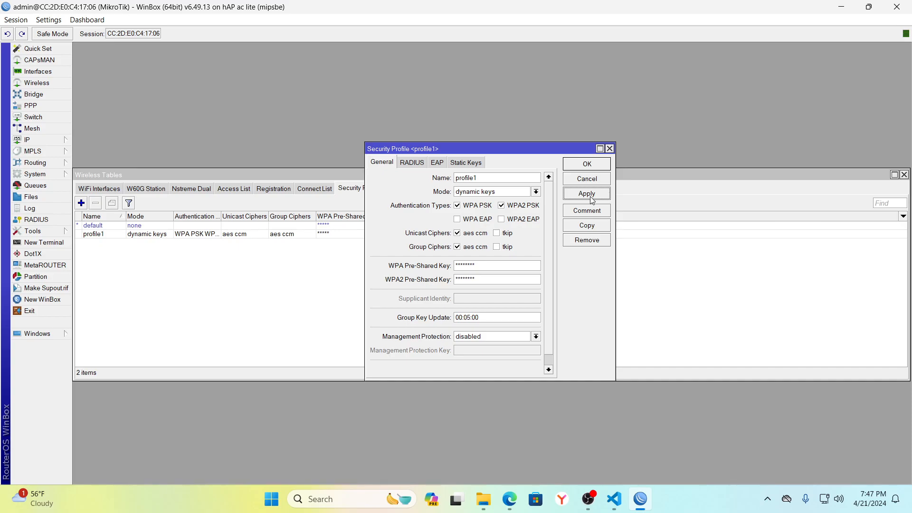
pyautogui.click(595, 164)
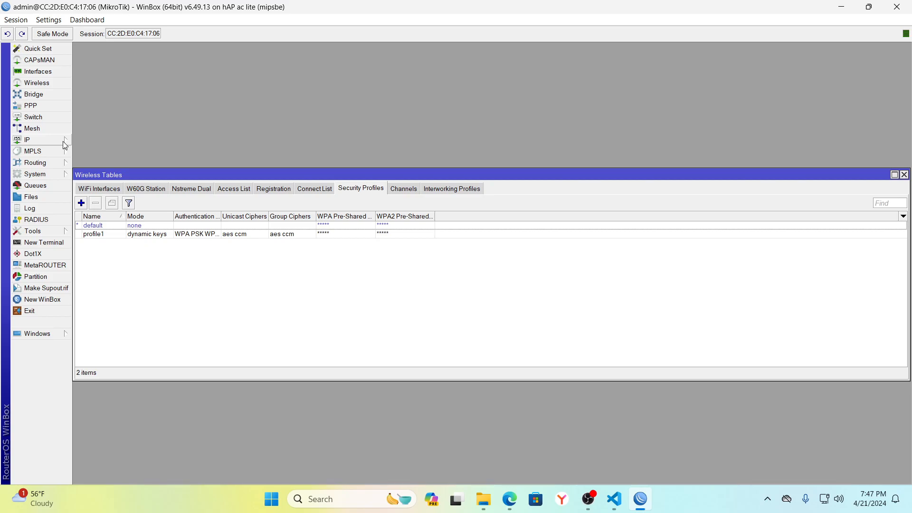
# Set wlan1's Security Profile to profile1 and save the interface settings.
pyautogui.click(100, 189)
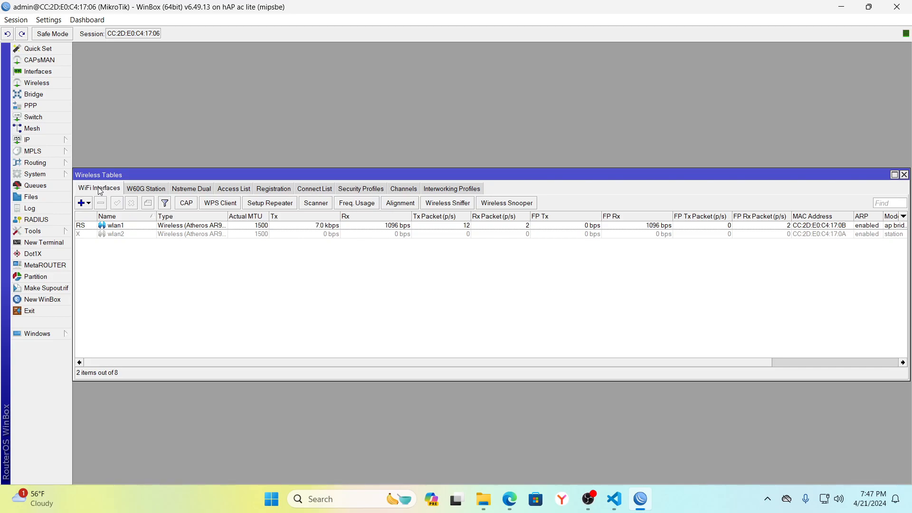
pyautogui.doubleClick(116, 226)
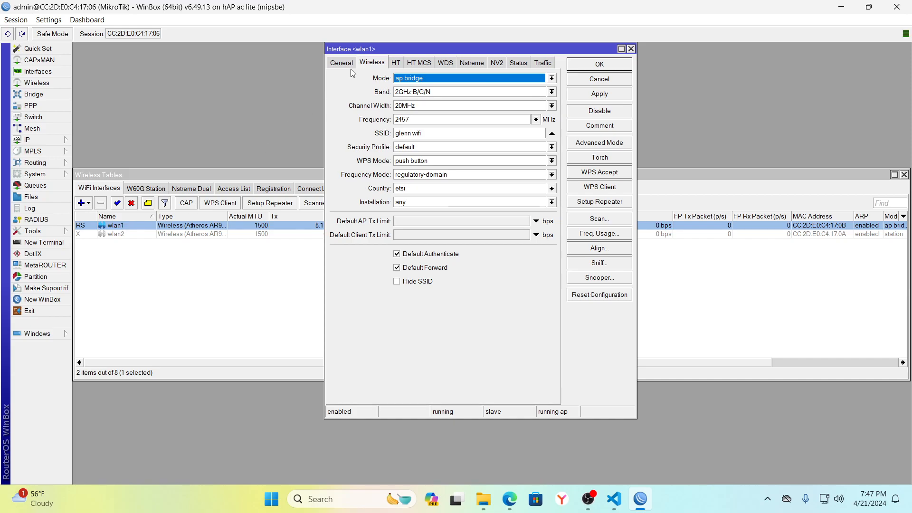
pyautogui.click(435, 146)
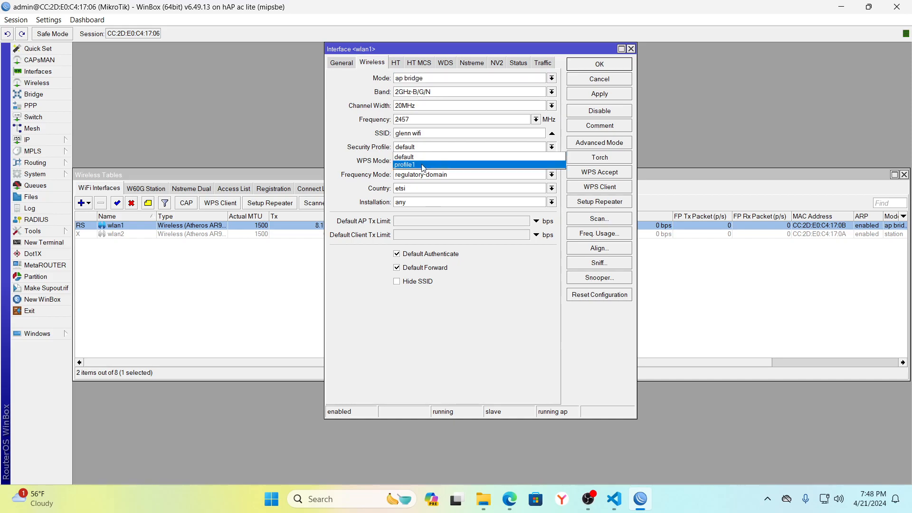
pyautogui.click(422, 165)
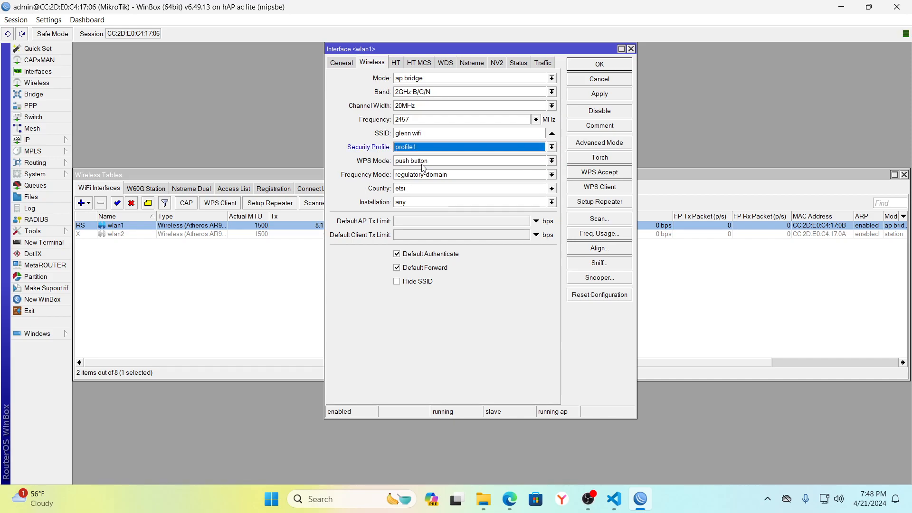
pyautogui.click(598, 97)
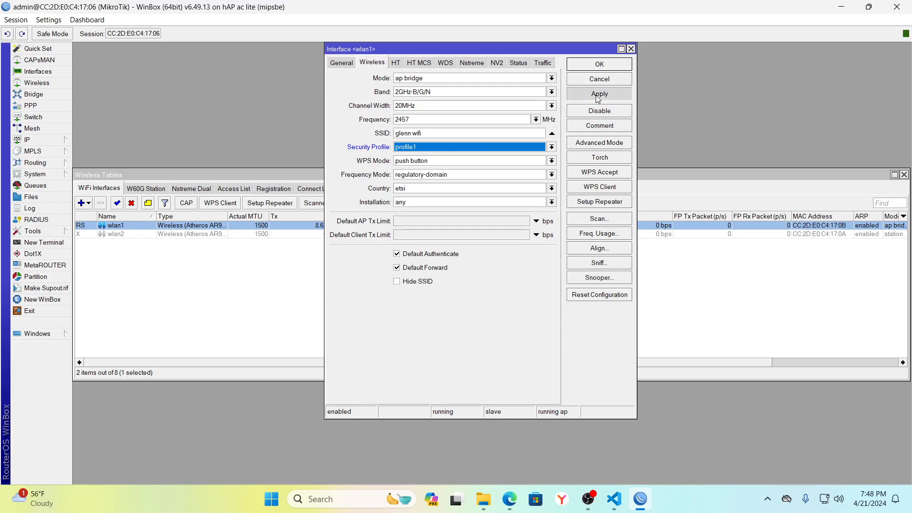
pyautogui.click(608, 65)
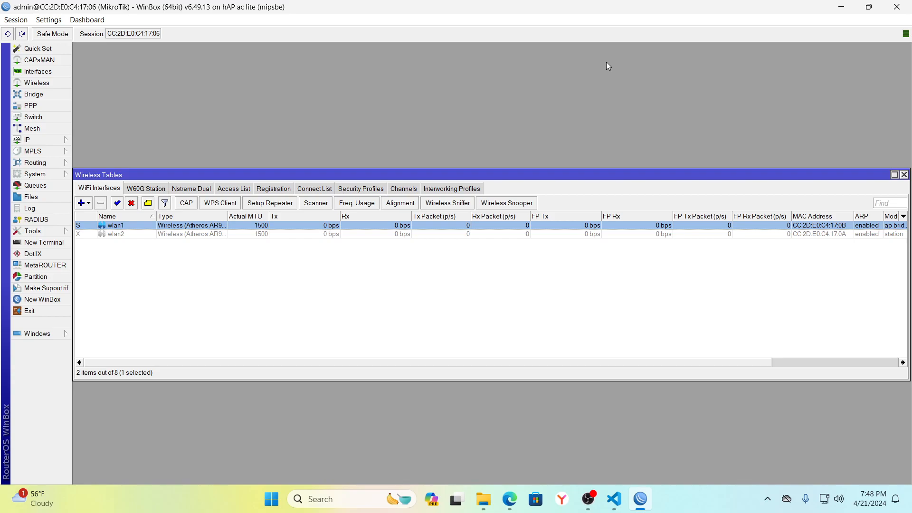
# Connect the laptop to the router's secured Wi-Fi via quick settings, then reload Facebook in Edge.
pyautogui.click(904, 176)
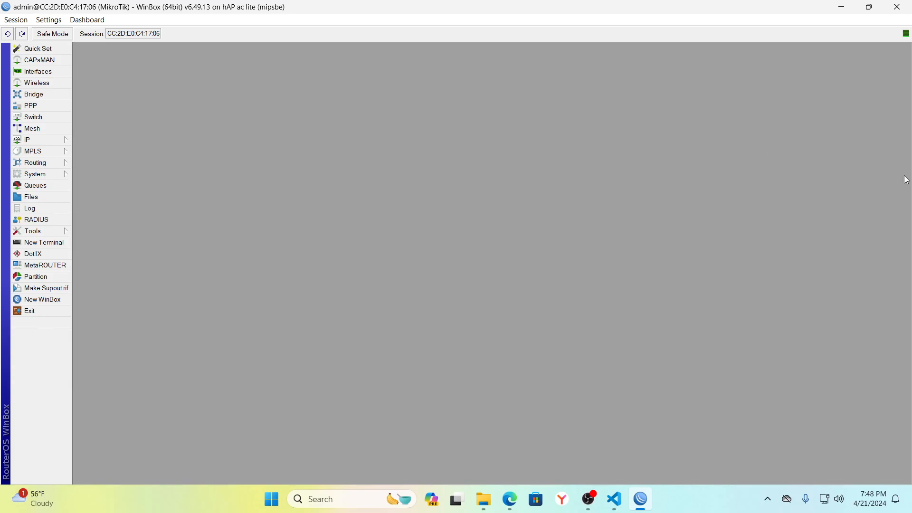
pyautogui.click(823, 497)
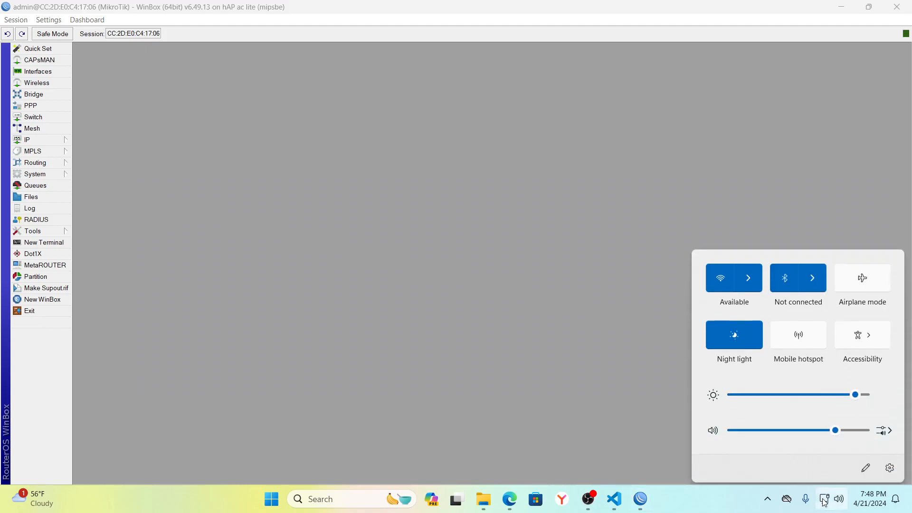
pyautogui.click(748, 273)
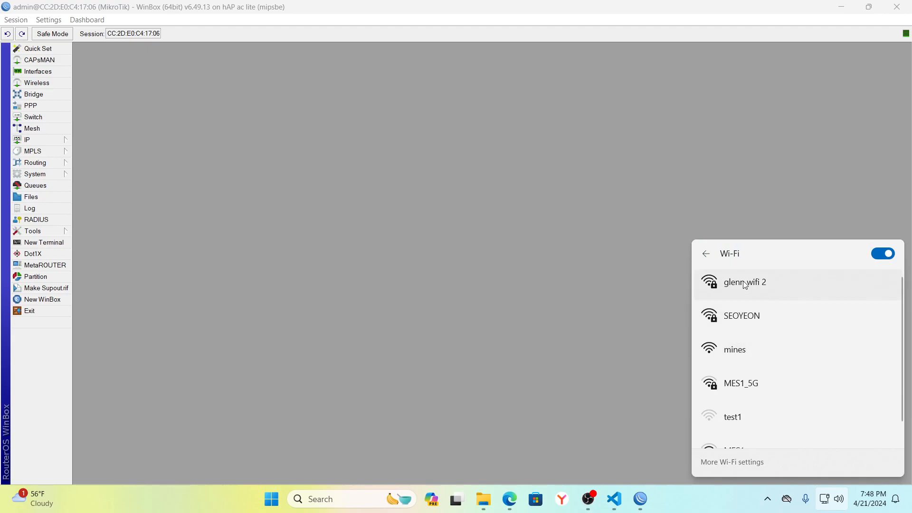
pyautogui.click(744, 284)
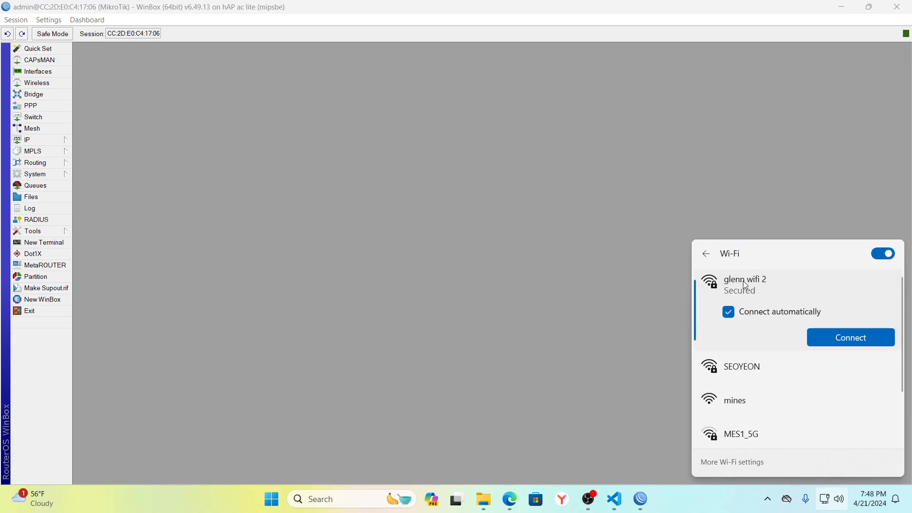
pyautogui.click(835, 336)
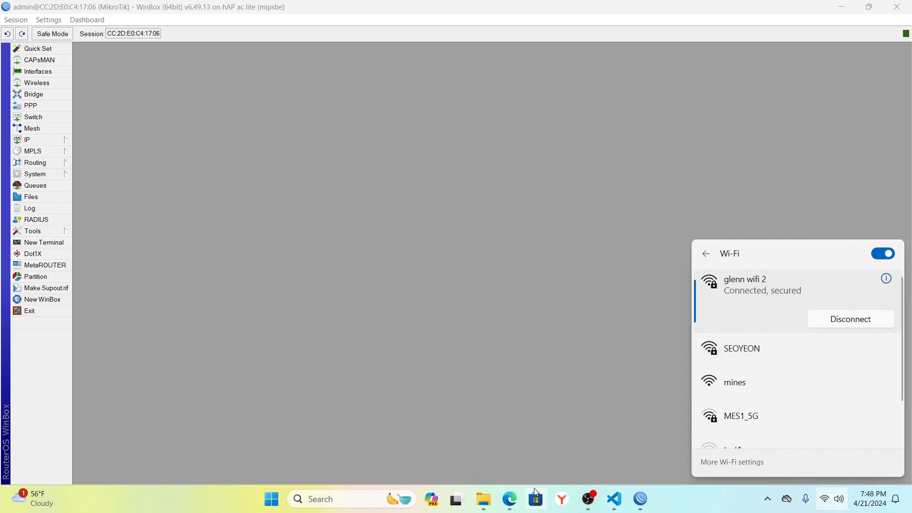
pyautogui.click(509, 501)
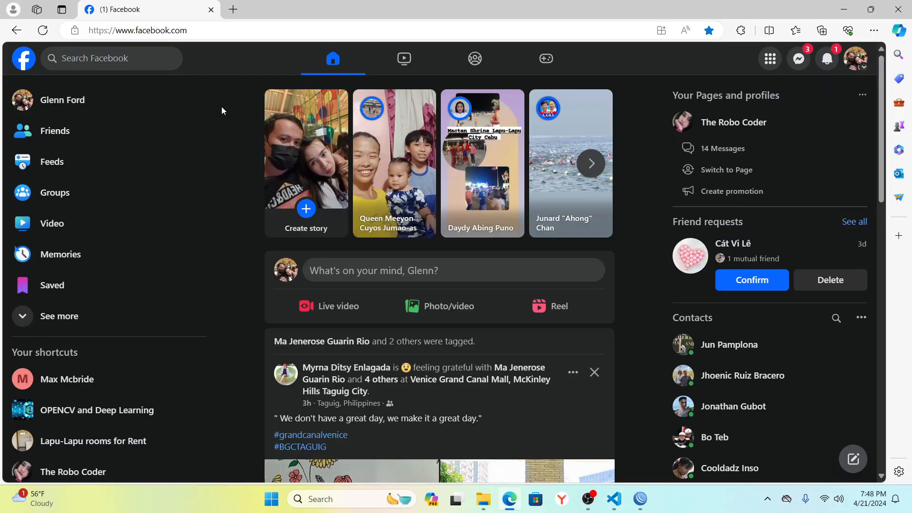
pyautogui.click(44, 31)
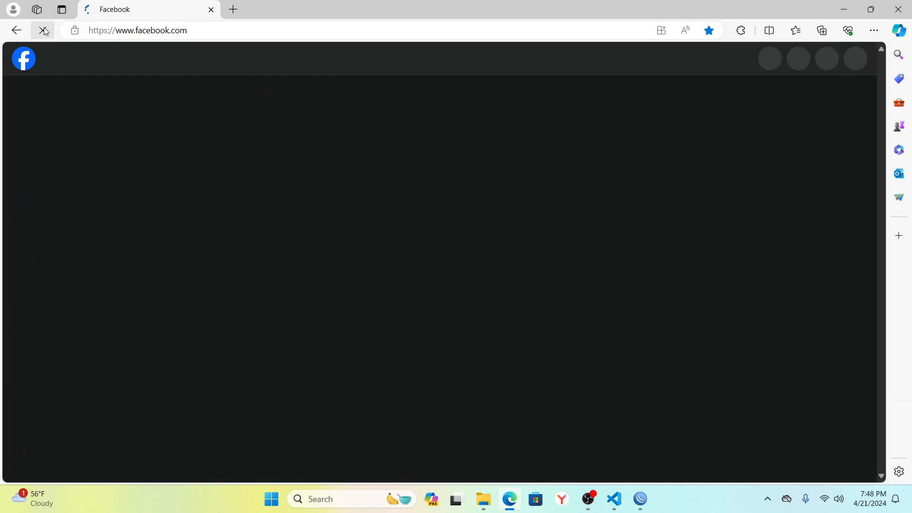